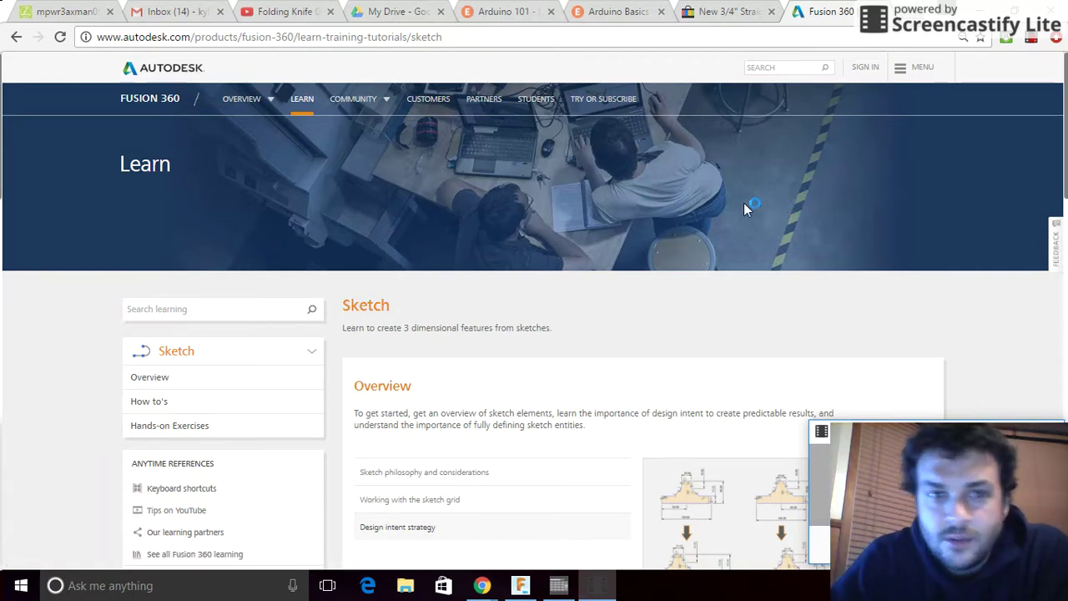
Show the SFX Tech Grad Ring design from the FRONT view, then return to the Chrome Learn page
{"action": "left_click", "coordinate": [519, 585]}
{"action": "left_click", "coordinate": [213, 52]}
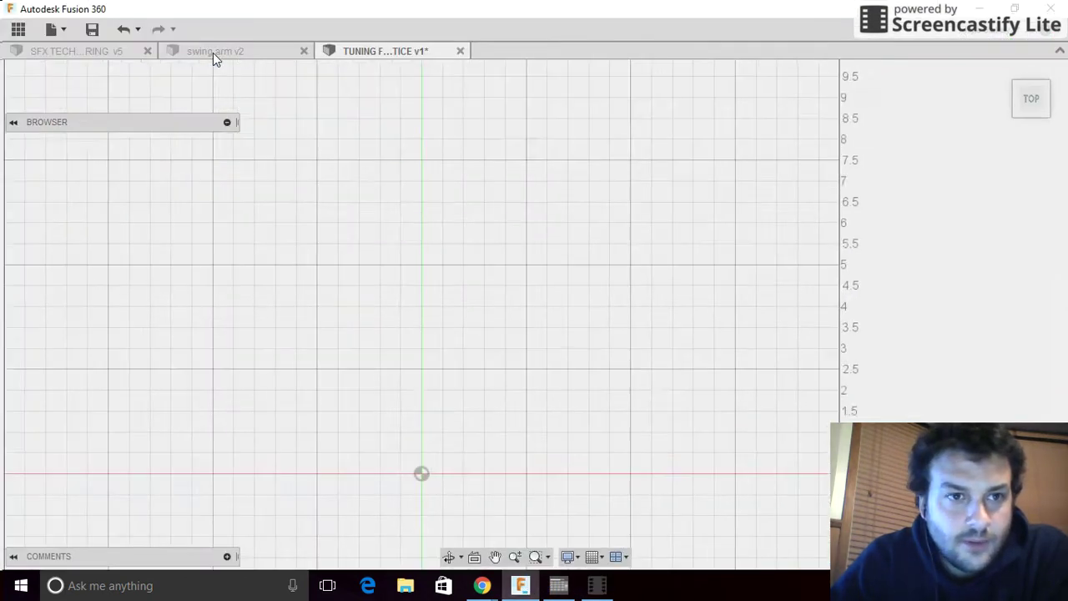
{"action": "left_click", "coordinate": [105, 51]}
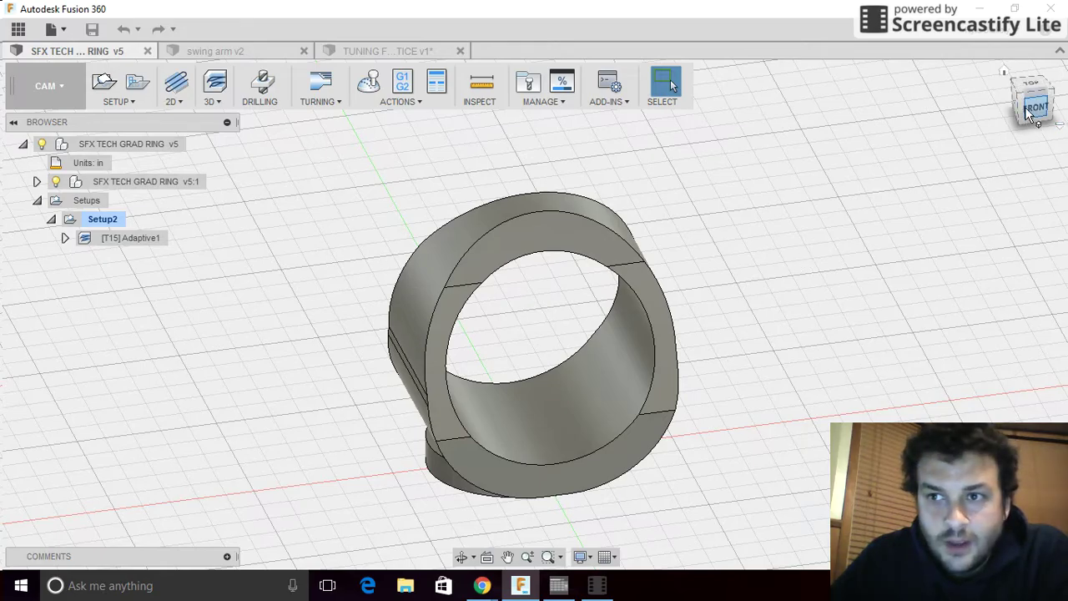
{"action": "mouse_move", "coordinate": [1028, 120]}
{"action": "left_mouse_down"}
{"action": "mouse_move", "coordinate": [995, 221]}
{"action": "mouse_move", "coordinate": [1004, 409]}
{"action": "left_mouse_up"}
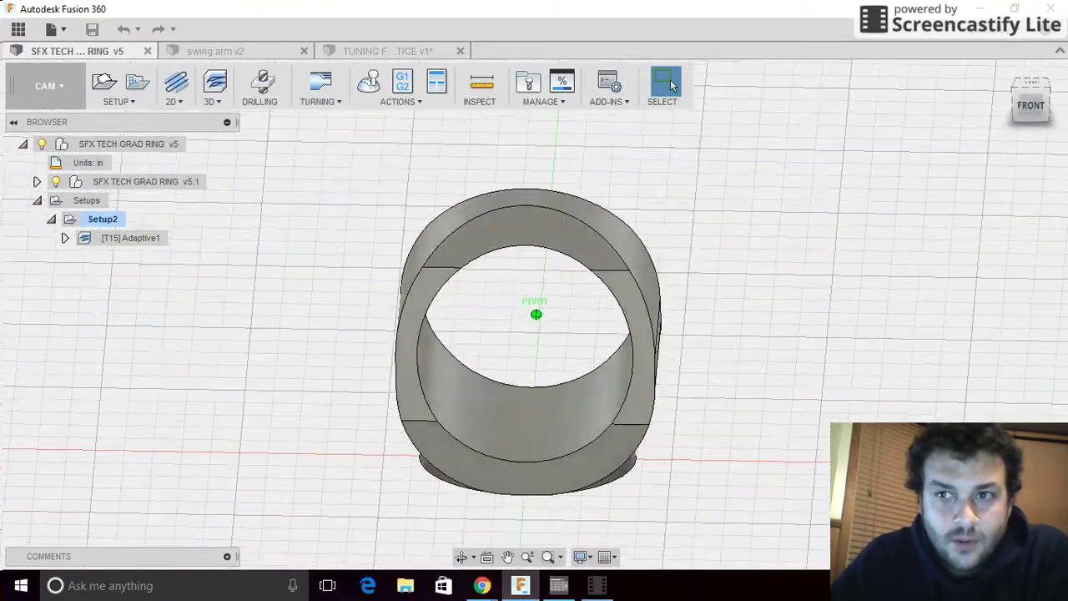
{"action": "left_click", "coordinate": [1031, 107]}
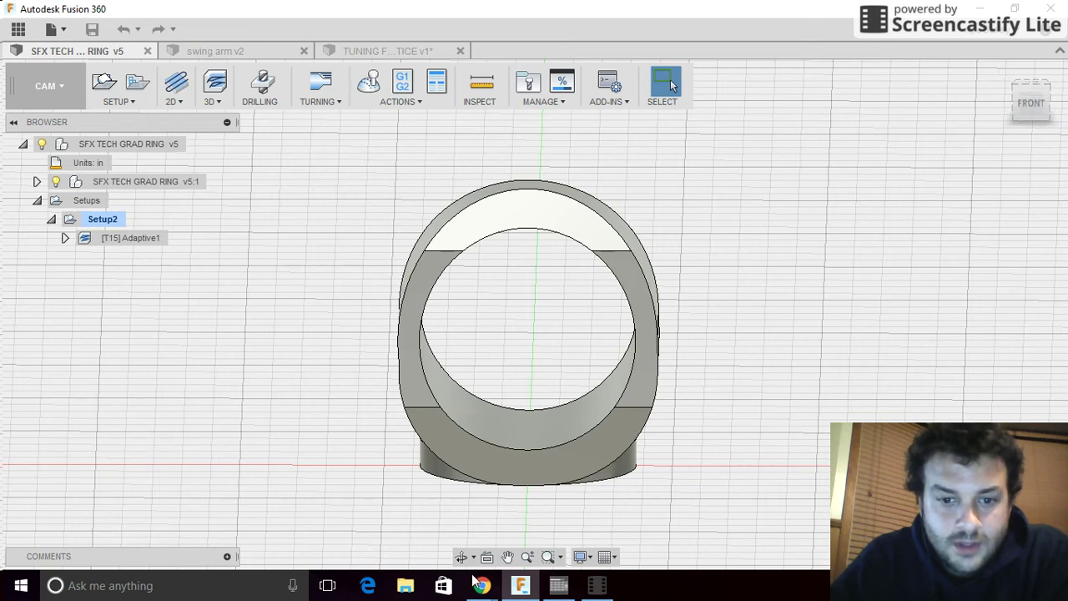
{"action": "mouse_move", "coordinate": [481, 585]}
{"action": "left_click", "coordinate": [394, 519]}
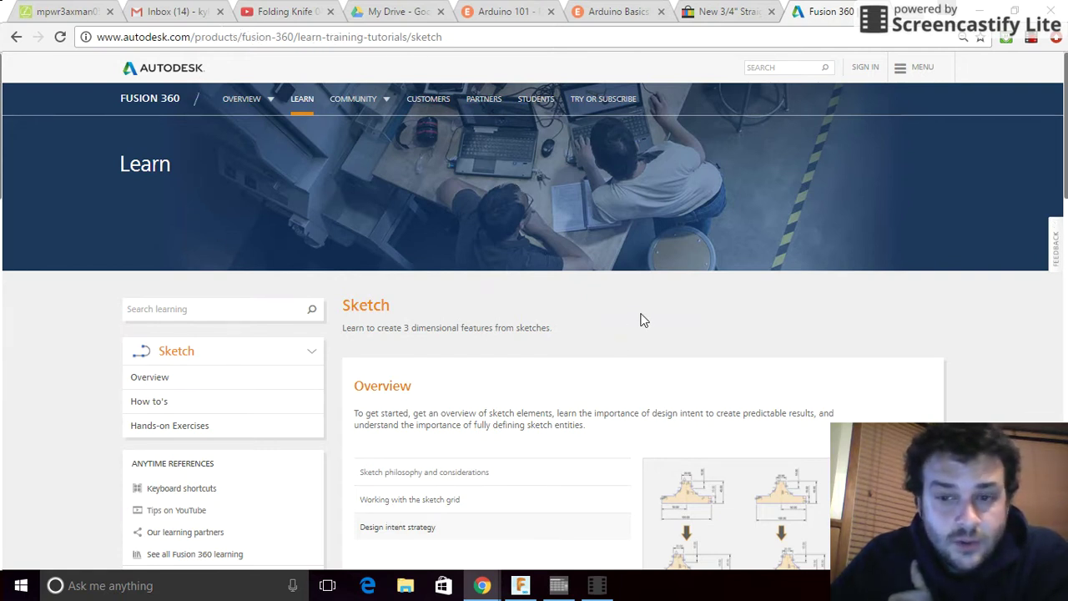
Preview the sketch grid, design intent, start/edit sketch, fully-defining and spline videos, then reach Hands-on Exercises
{"action": "scroll", "coordinate": [659, 317], "scroll_direction": "down", "scroll_amount": 3}
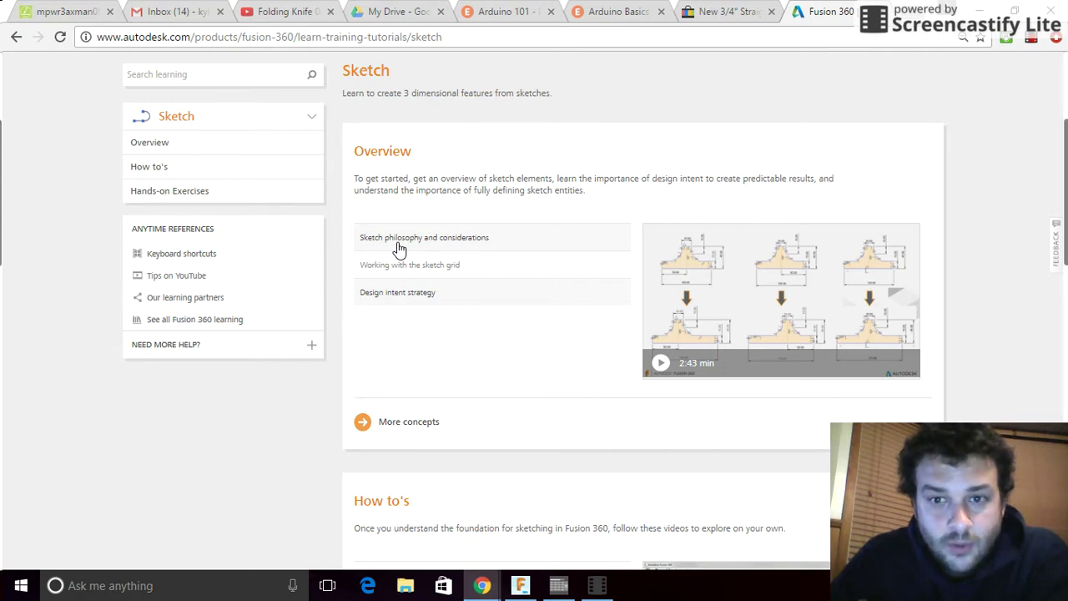
{"action": "left_click", "coordinate": [398, 267]}
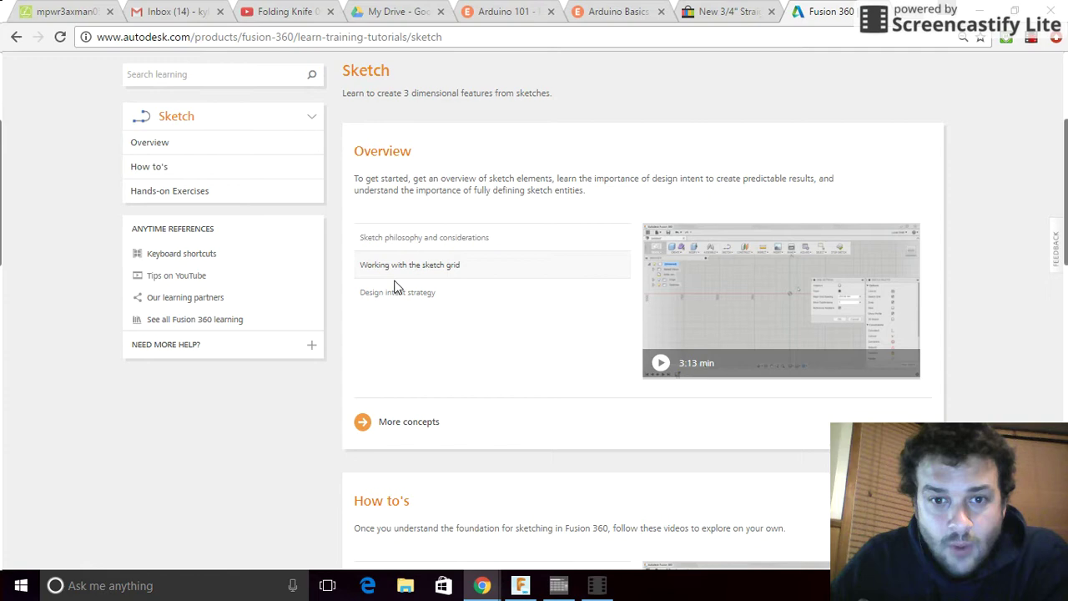
{"action": "left_click", "coordinate": [393, 297]}
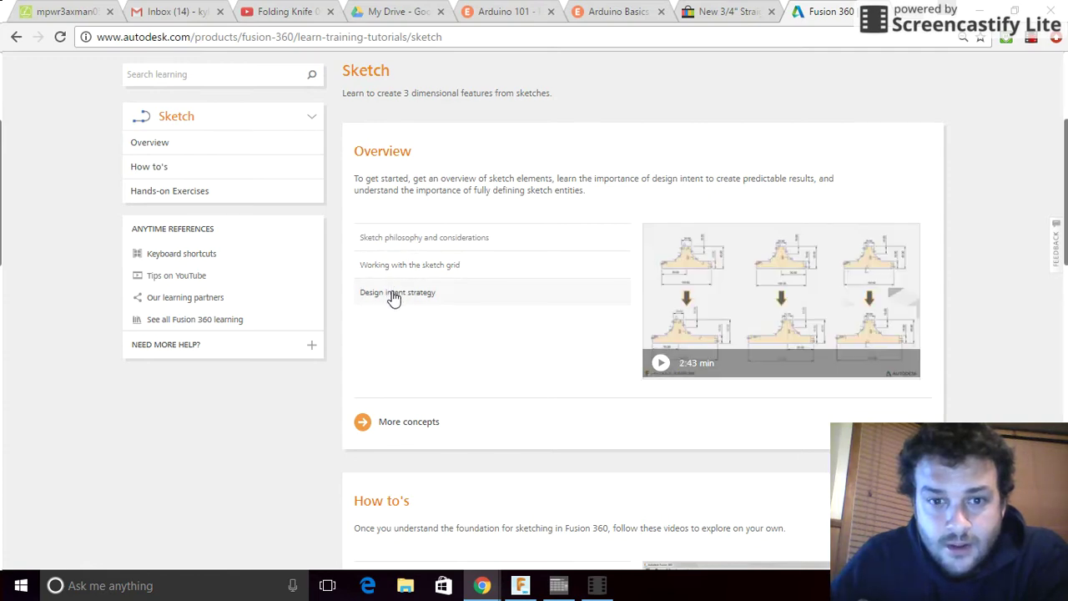
{"action": "scroll", "coordinate": [394, 298], "scroll_direction": "down", "scroll_amount": 4}
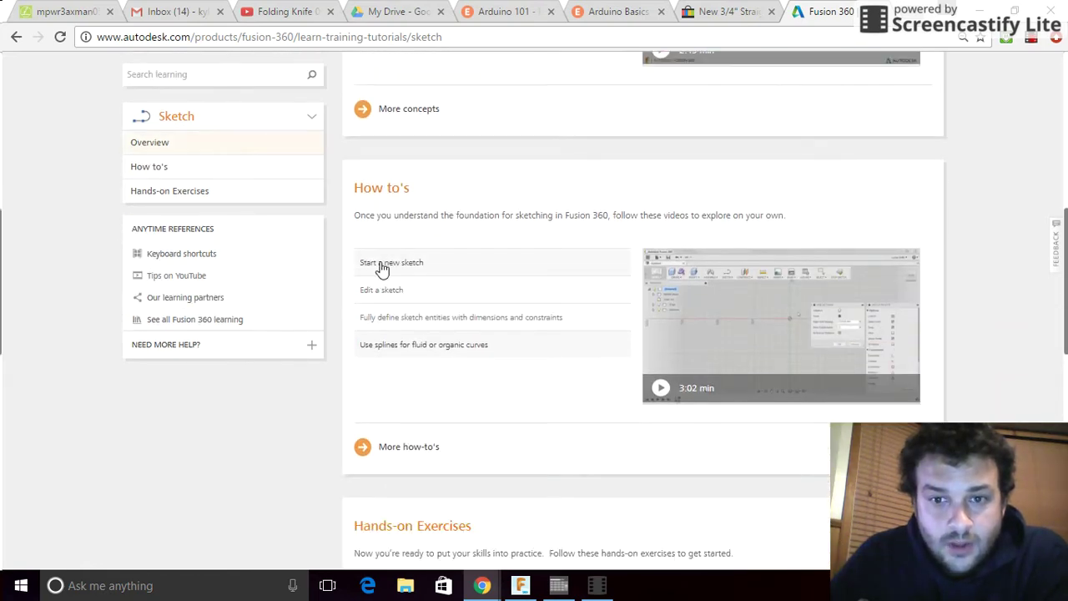
{"action": "left_click", "coordinate": [381, 264]}
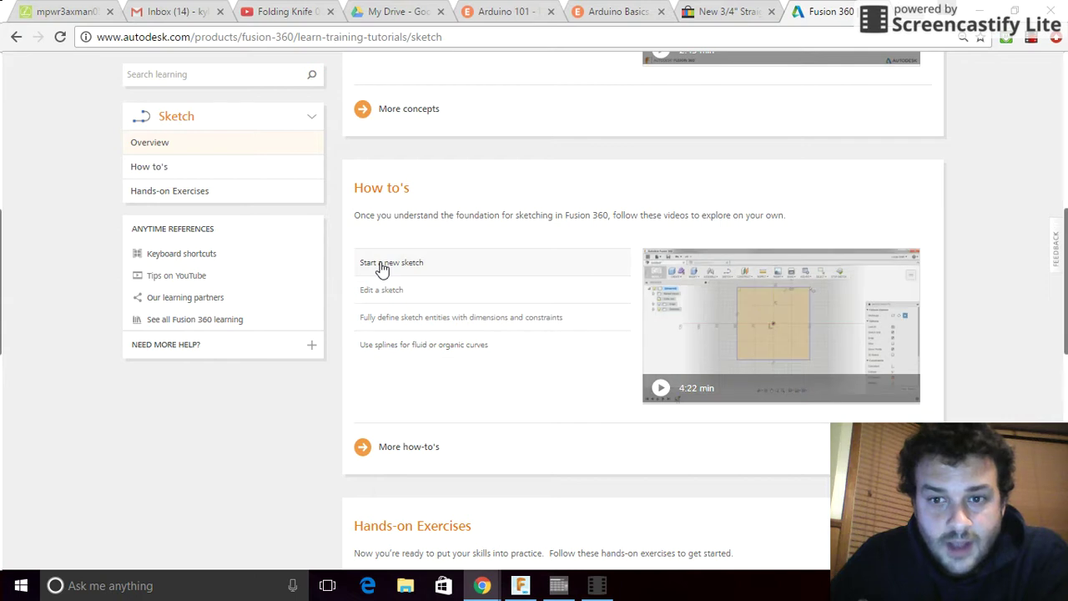
{"action": "left_click", "coordinate": [380, 293]}
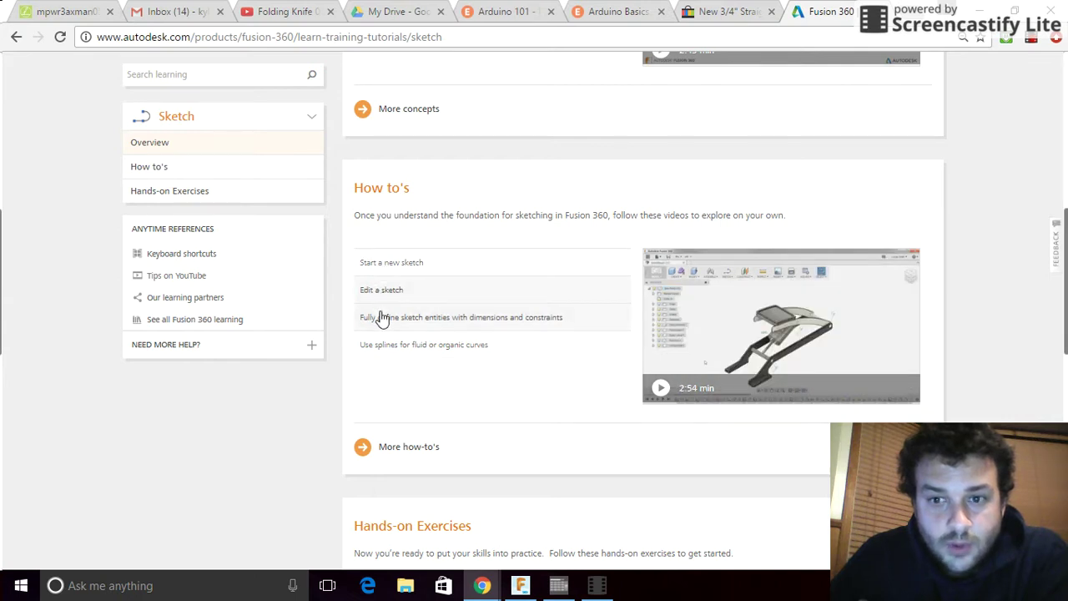
{"action": "left_click", "coordinate": [379, 319]}
{"action": "left_click", "coordinate": [383, 346]}
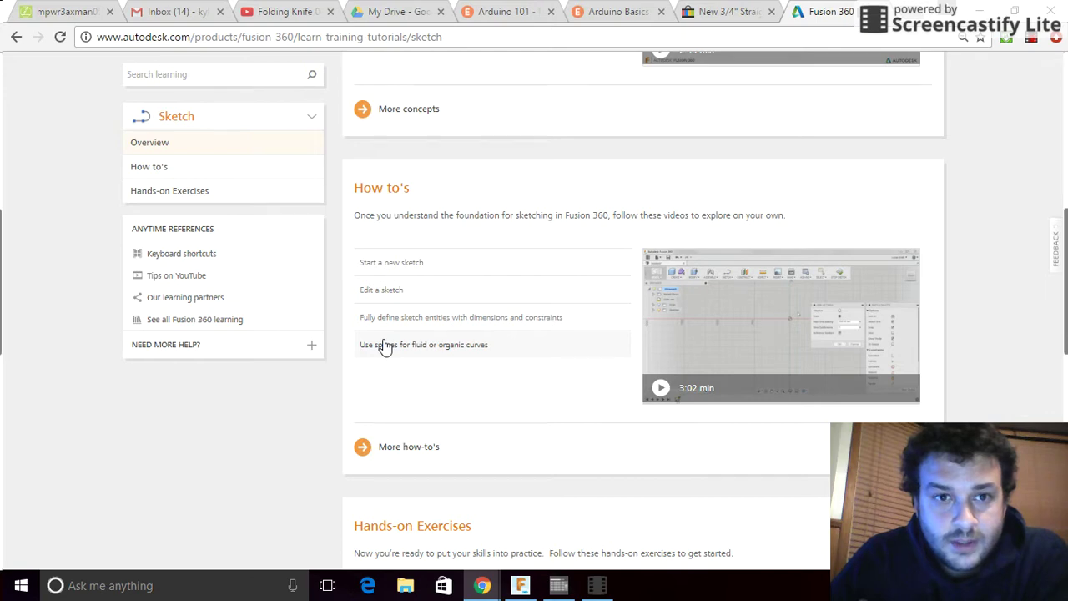
{"action": "scroll", "coordinate": [384, 345], "scroll_direction": "down", "scroll_amount": 5}
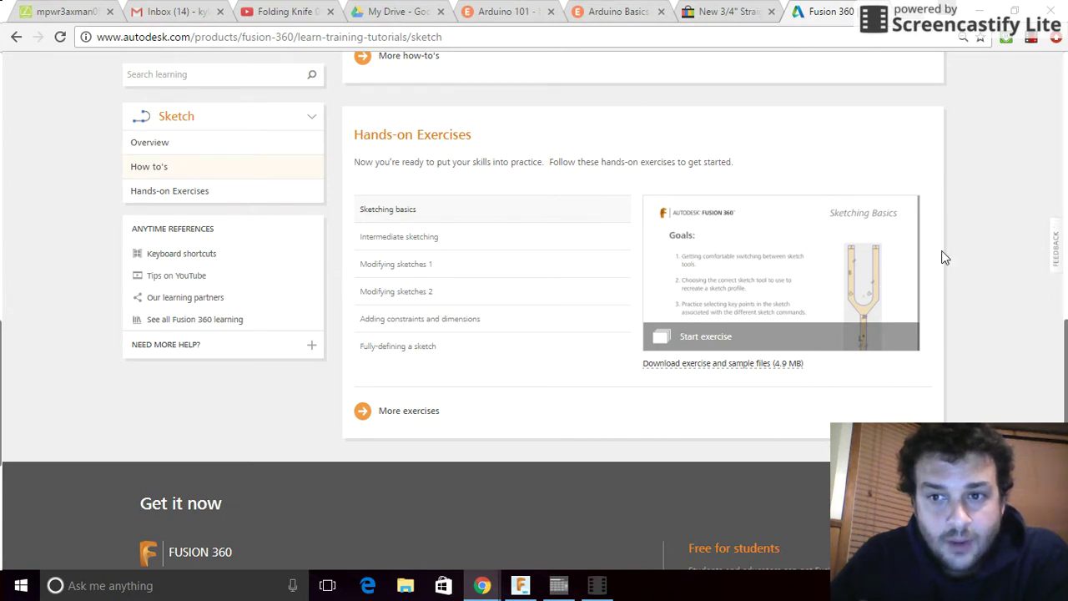
Page through the Sketching Basics slides back to Goals, then open Tuning Fork Practice in Fusion 360
{"action": "left_click", "coordinate": [787, 269]}
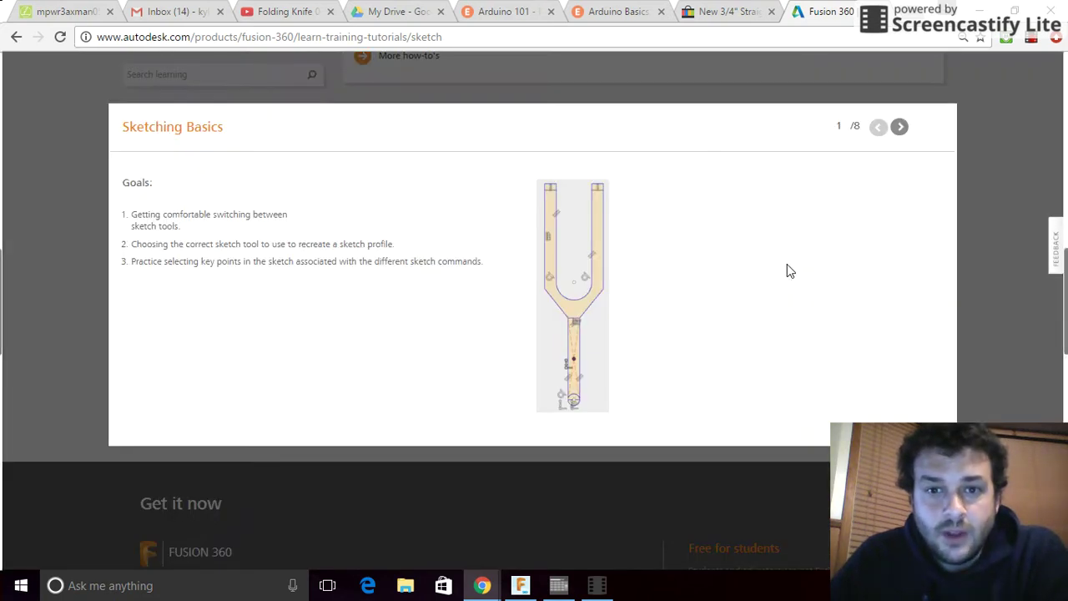
{"action": "left_click", "coordinate": [900, 127]}
{"action": "left_click", "coordinate": [899, 127]}
{"action": "left_click", "coordinate": [900, 127]}
{"action": "left_click", "coordinate": [899, 127]}
{"action": "left_click", "coordinate": [899, 127]}
{"action": "left_click", "coordinate": [900, 127]}
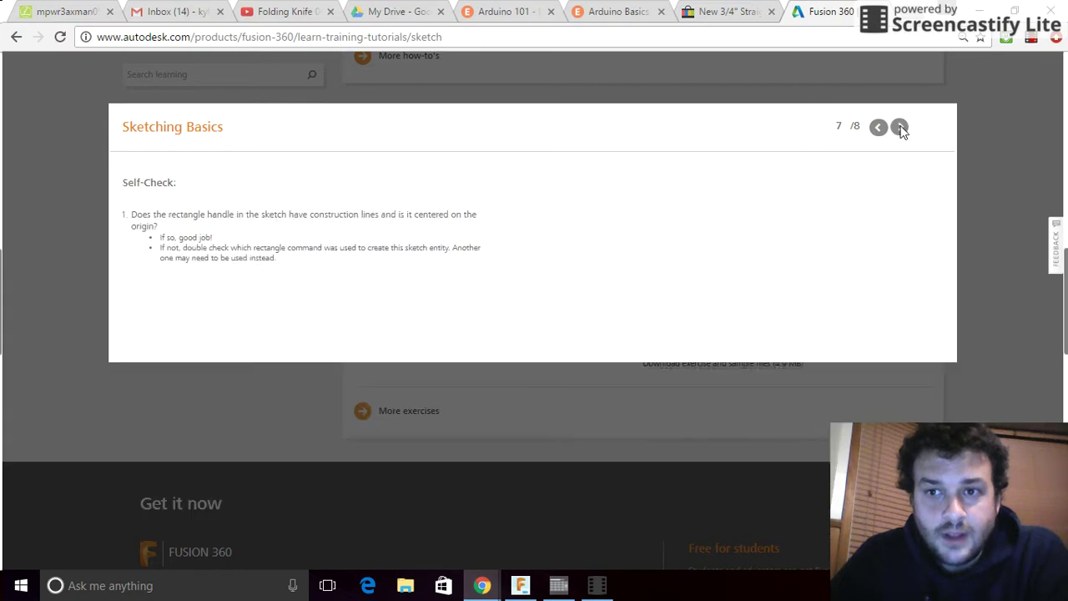
{"action": "left_click", "coordinate": [900, 127]}
{"action": "left_click", "coordinate": [878, 127]}
{"action": "triple_click", "coordinate": [879, 127]}
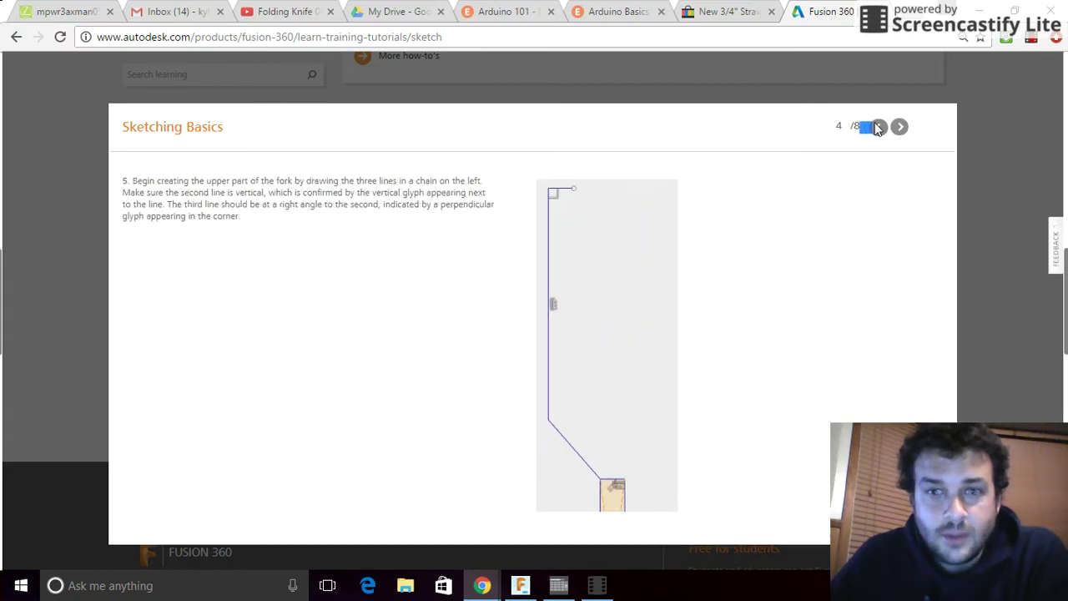
{"action": "left_click", "coordinate": [879, 127]}
{"action": "double_click", "coordinate": [878, 127]}
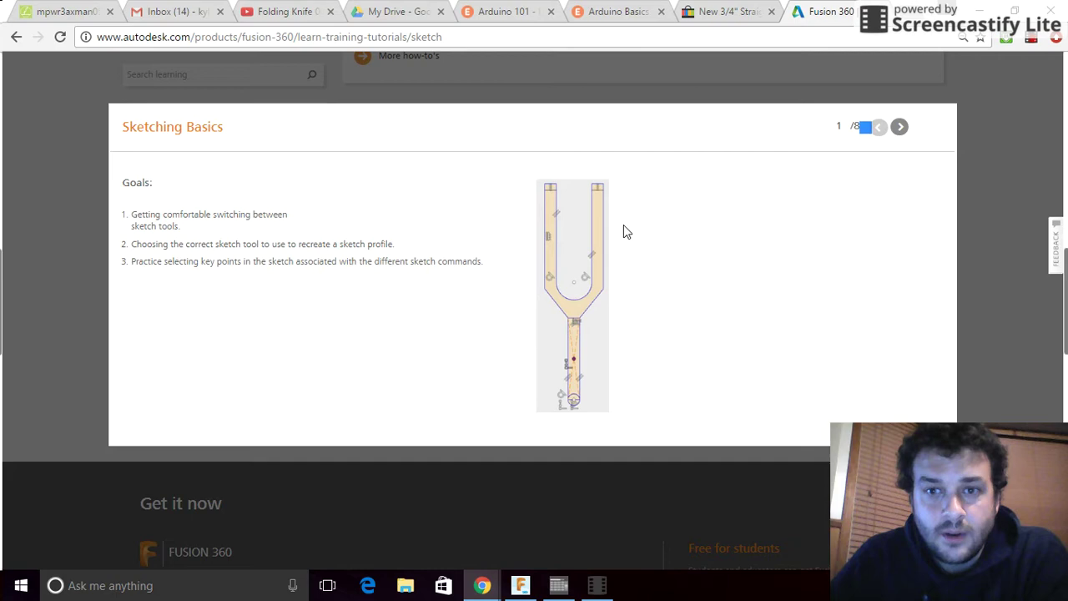
{"action": "left_click", "coordinate": [520, 585]}
{"action": "left_click", "coordinate": [359, 53]}
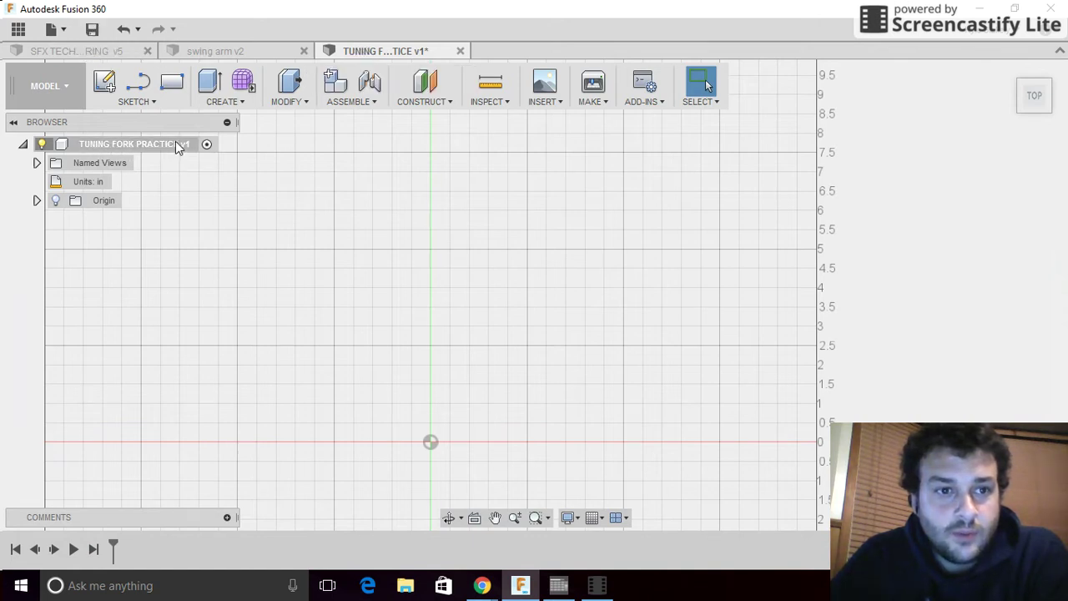
{"action": "mouse_move", "coordinate": [95, 191]}
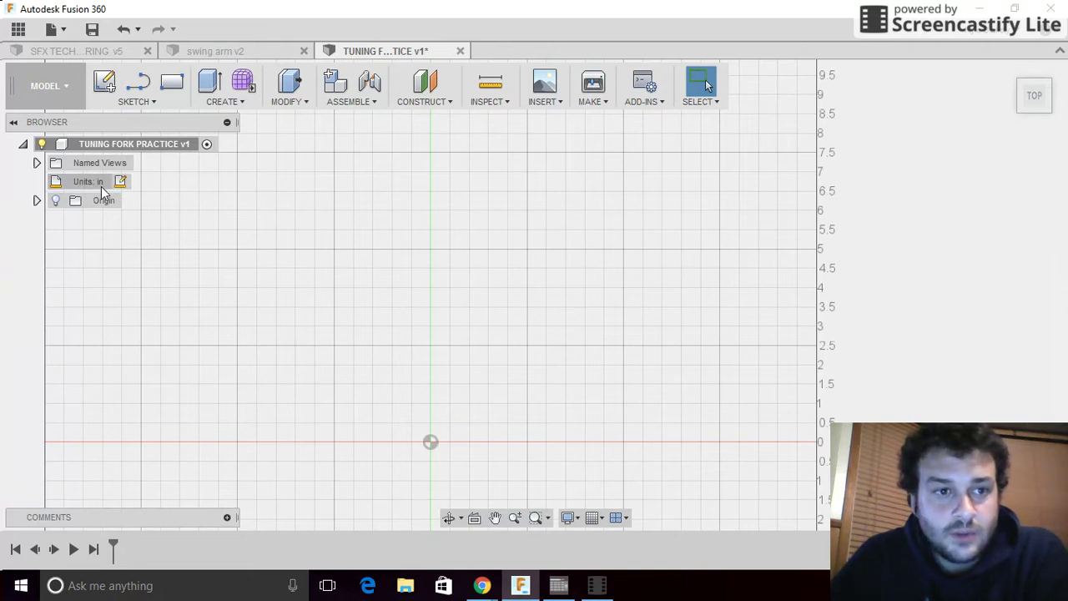
{"action": "right_click", "coordinate": [207, 150]}
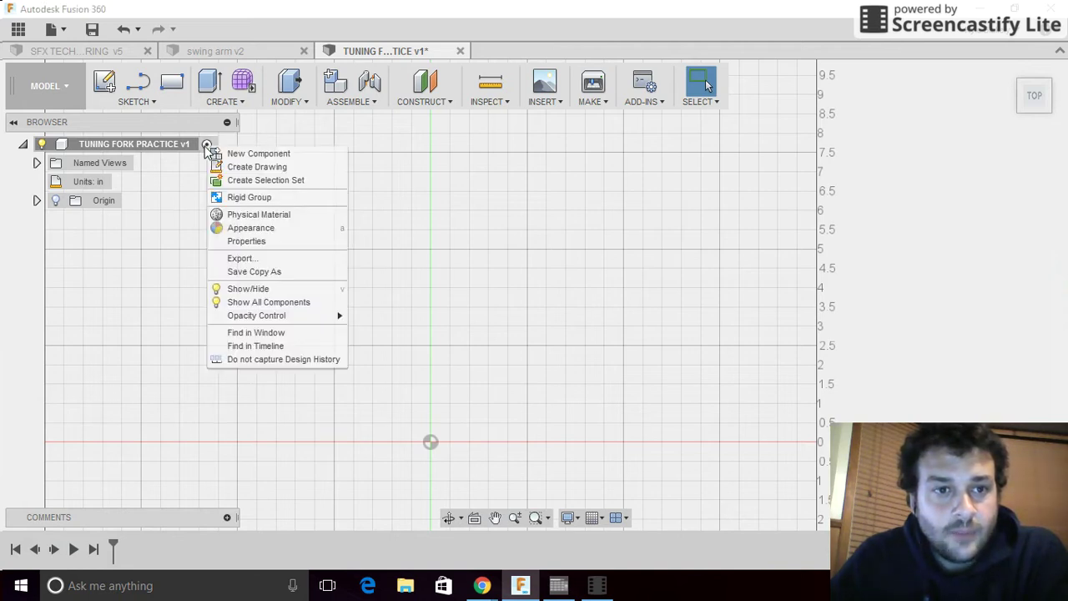
{"action": "left_click", "coordinate": [164, 318]}
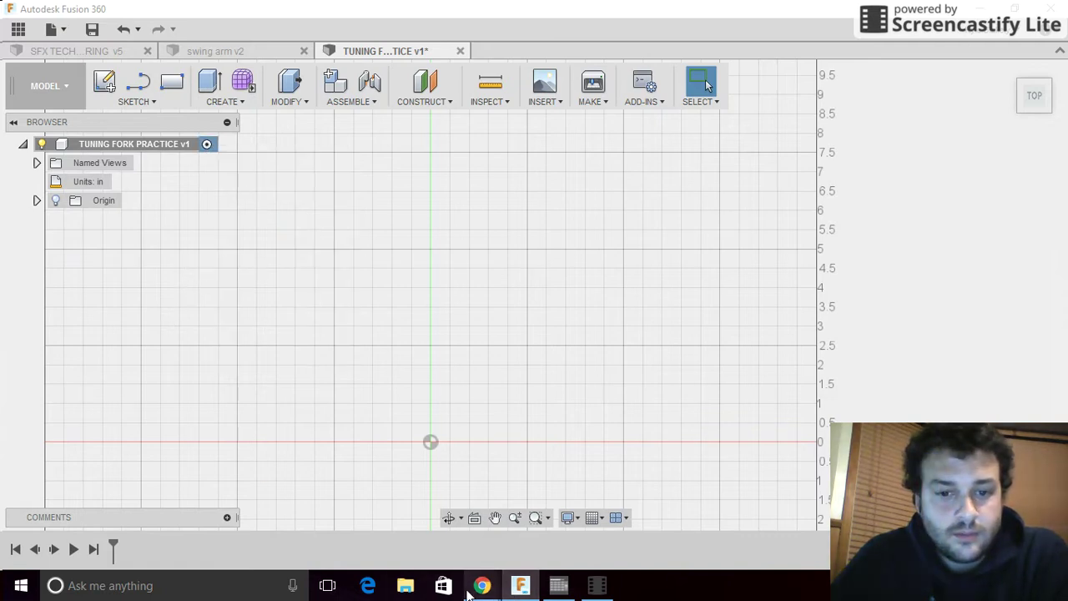
Advance the Sketching Basics tutorial to Instructions slide 2 of 8 about the handle rectangle
{"action": "mouse_move", "coordinate": [471, 591]}
{"action": "left_click", "coordinate": [385, 521]}
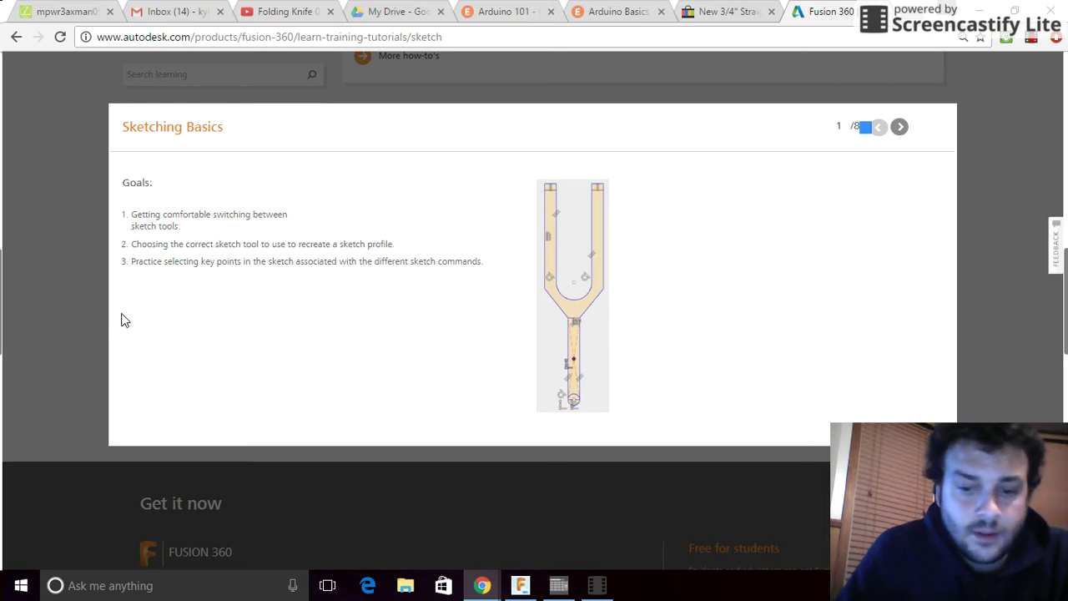
{"action": "key", "text": "ctrl+plus"}
{"action": "key", "text": "ctrl+plus"}
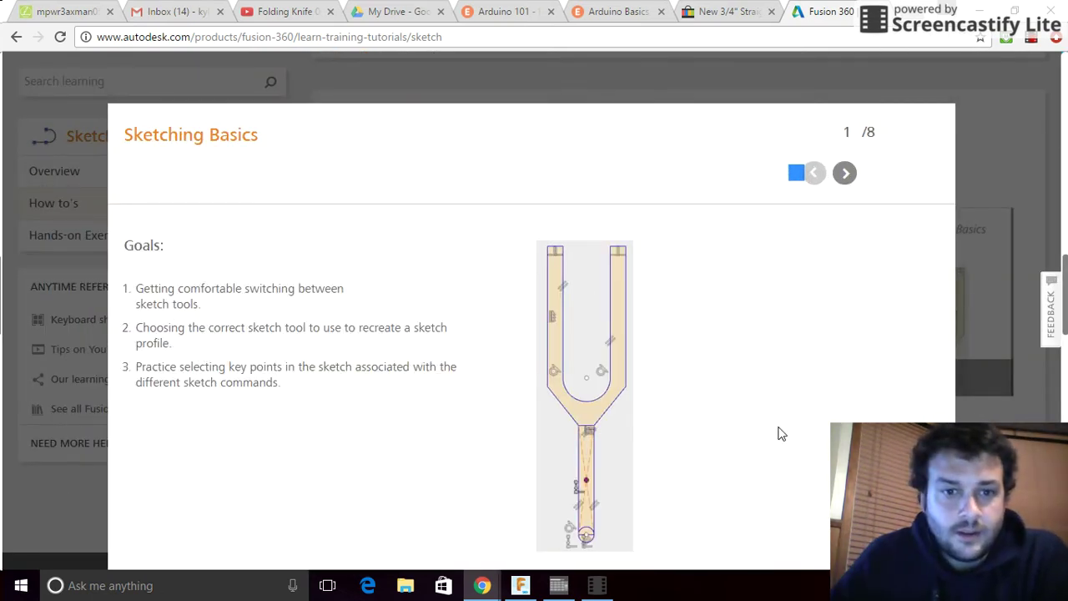
{"action": "left_click", "coordinate": [844, 174]}
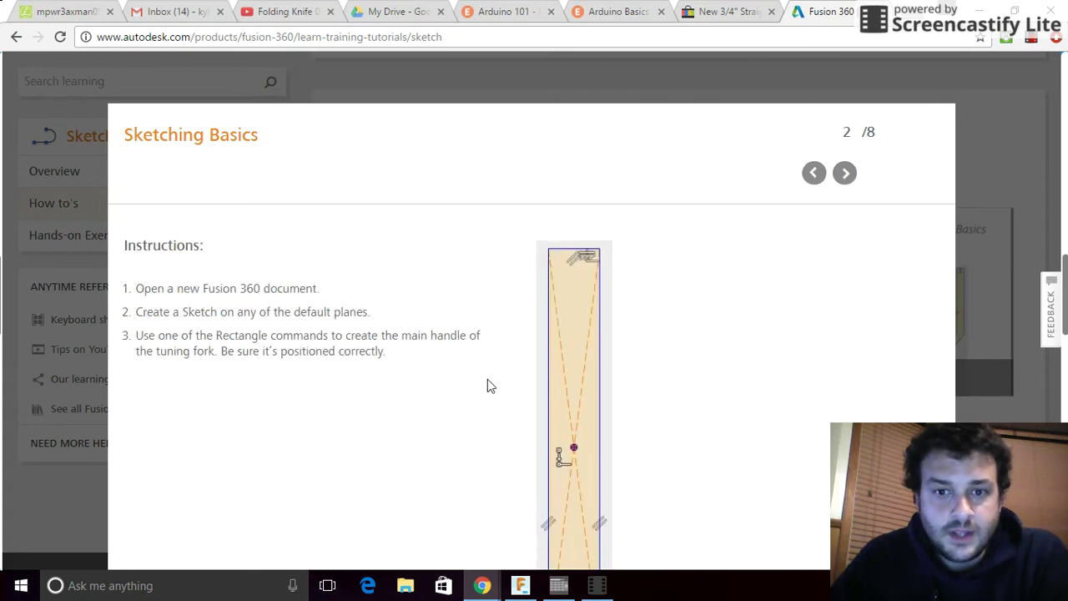
{"action": "key", "text": "ctrl+minus"}
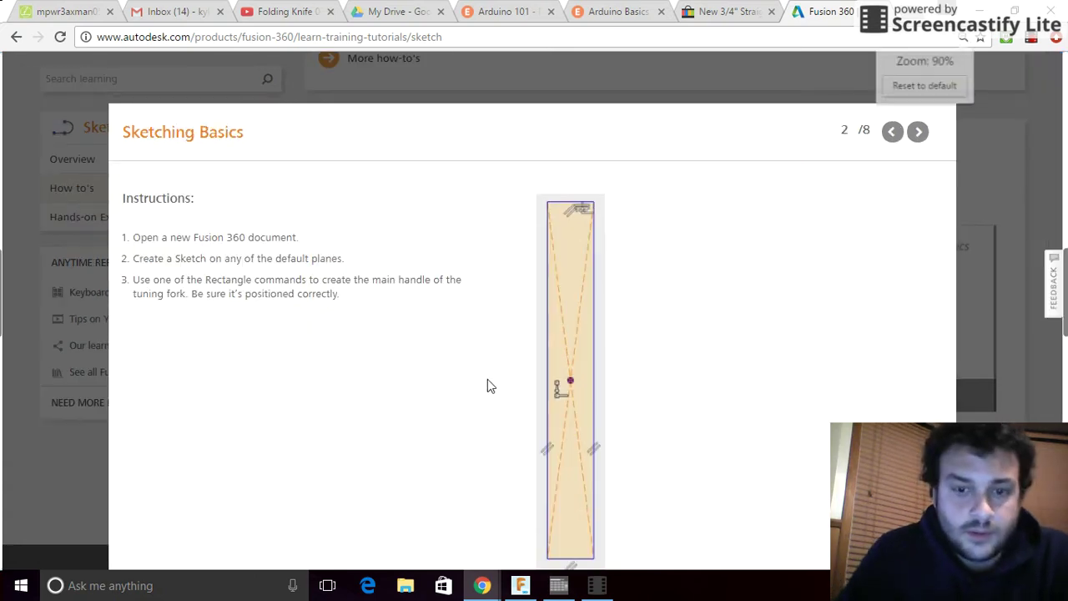
{"action": "key", "text": "ctrl+minus"}
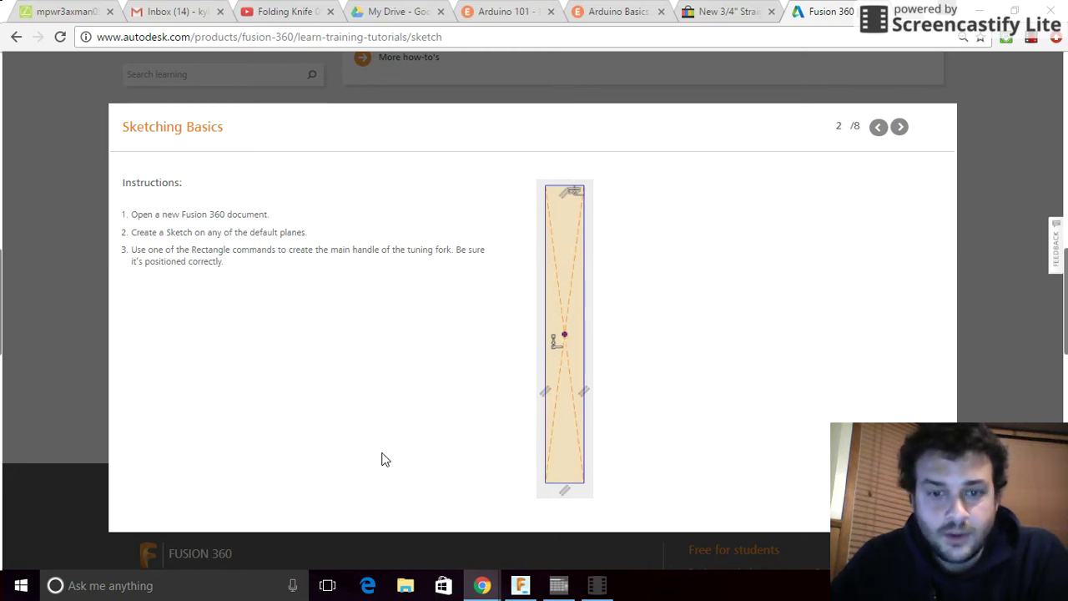
Start a new sketch on a plane in the Tuning Fork Practice design
{"action": "left_click", "coordinate": [519, 584]}
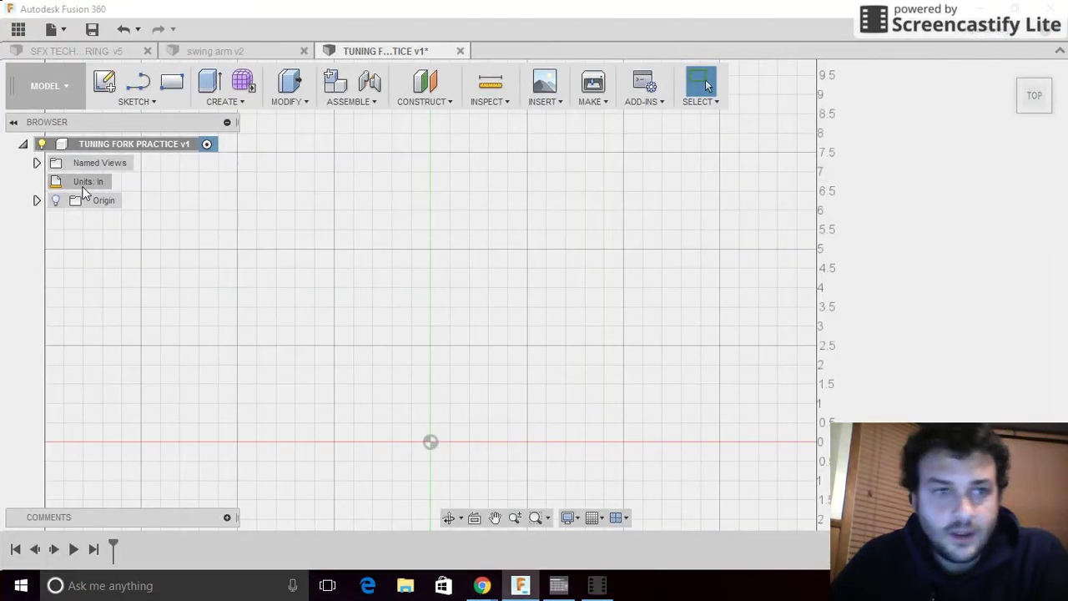
{"action": "left_click", "coordinate": [136, 102]}
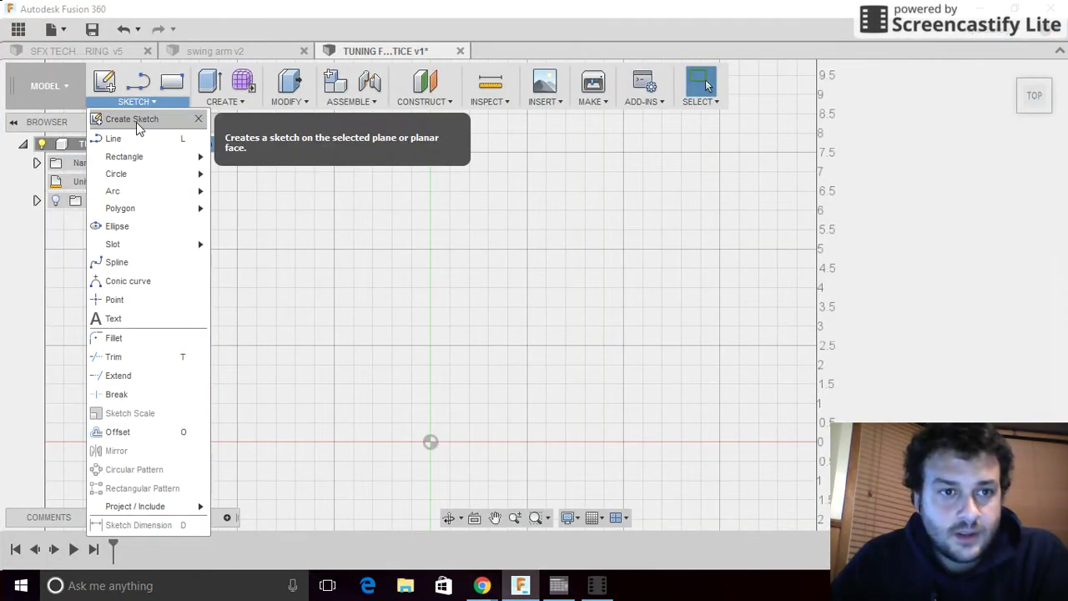
{"action": "left_click", "coordinate": [136, 120]}
{"action": "left_click", "coordinate": [491, 418]}
{"action": "mouse_move", "coordinate": [1032, 99]}
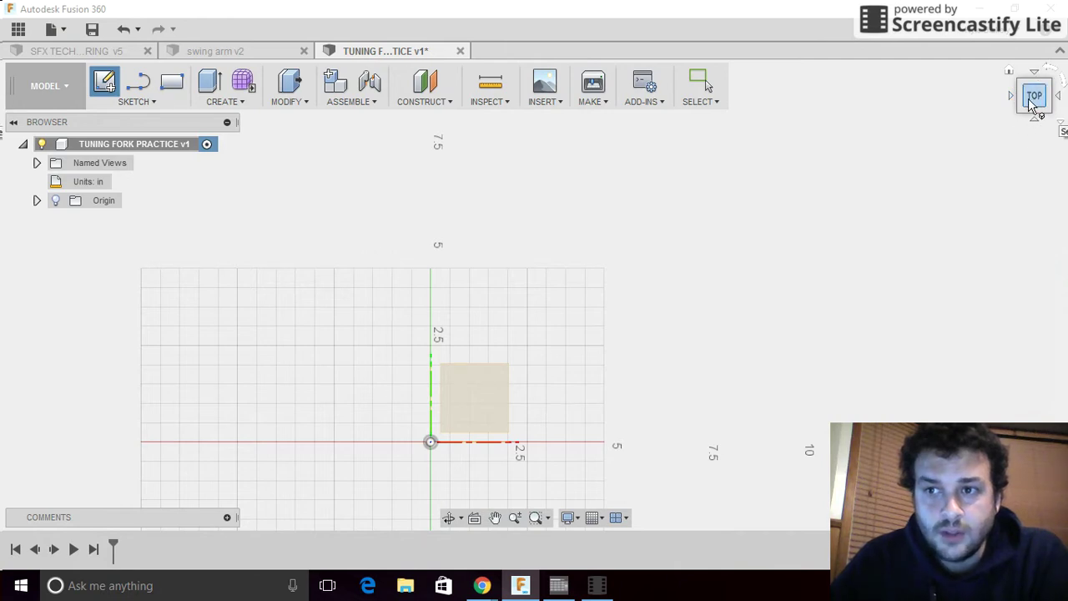
{"action": "left_click", "coordinate": [484, 388]}
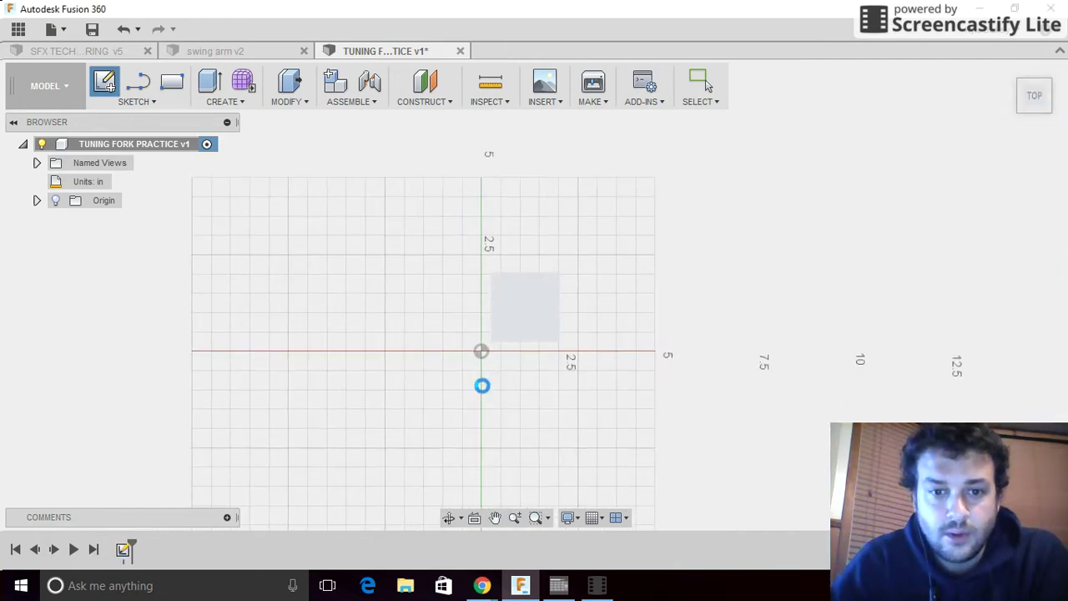
Draw a center rectangle for the handle, centred on the sketch origin
{"action": "left_click", "coordinate": [144, 102]}
{"action": "mouse_move", "coordinate": [157, 164]}
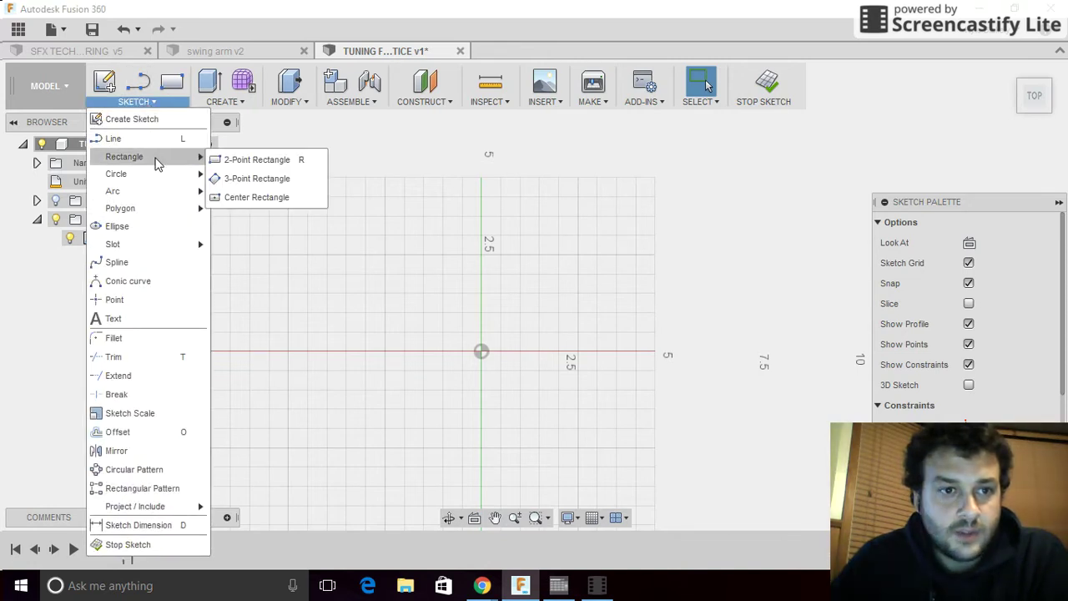
{"action": "left_click", "coordinate": [246, 205]}
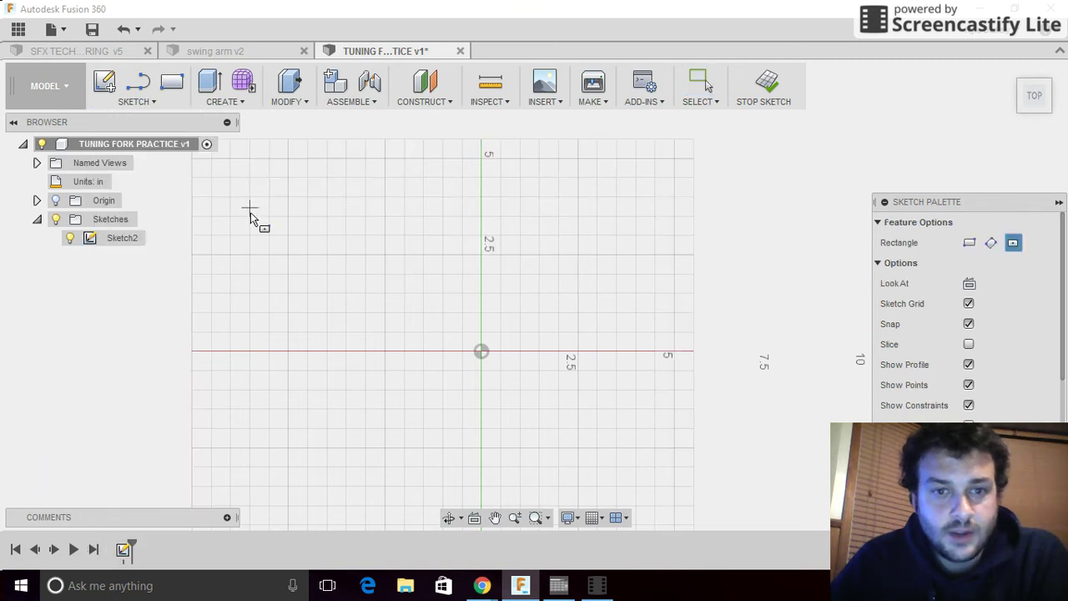
{"action": "left_click", "coordinate": [481, 351]}
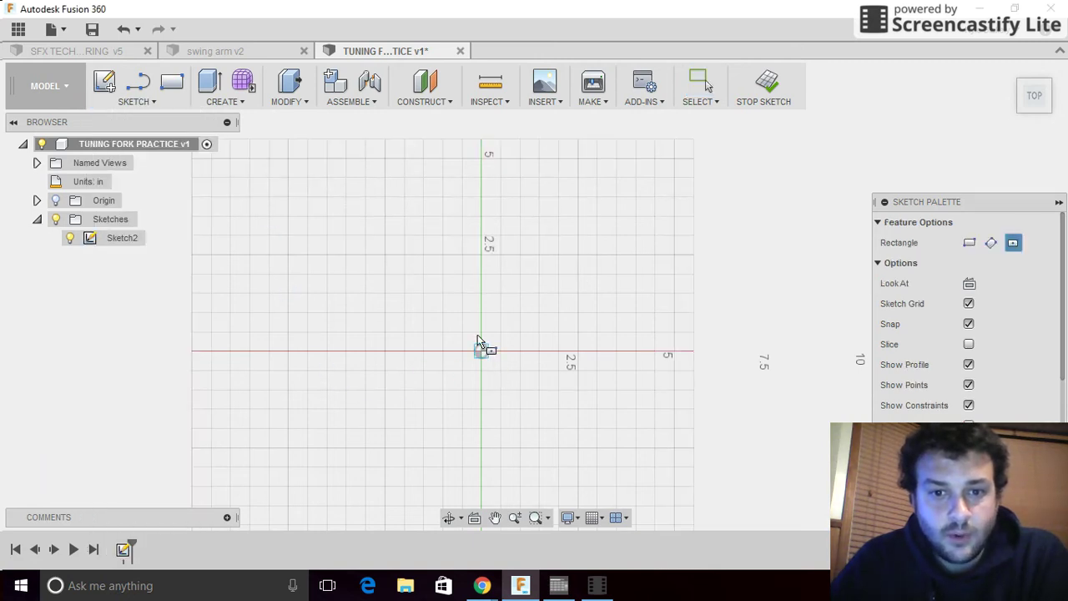
{"action": "left_click", "coordinate": [461, 237]}
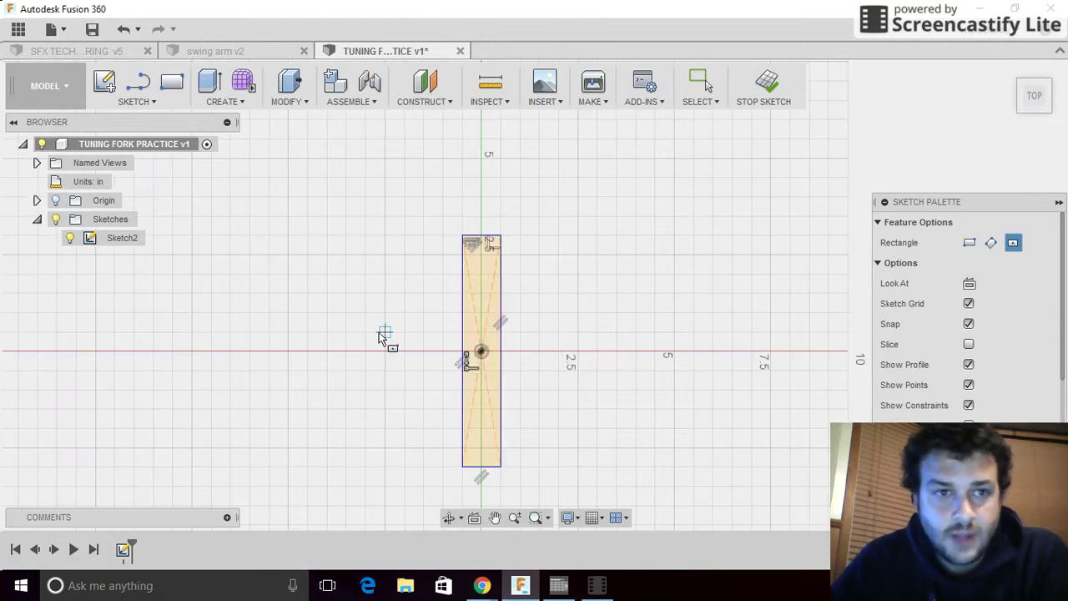
Dimension the handle rectangle 0.5 in wide and 4 in tall
{"action": "key", "text": "d"}
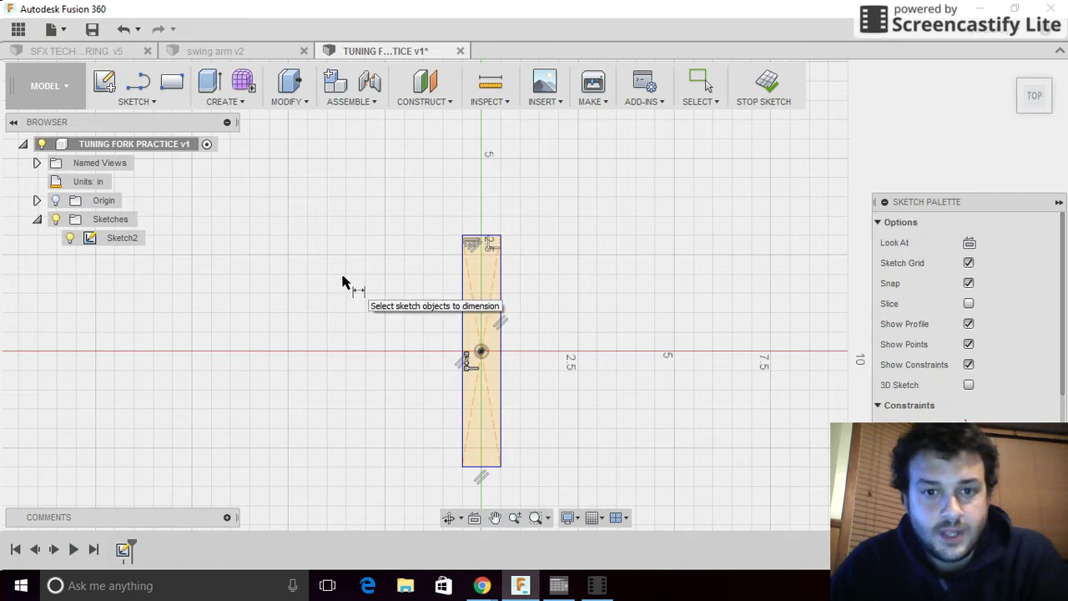
{"action": "left_click", "coordinate": [473, 240]}
{"action": "left_click", "coordinate": [480, 209]}
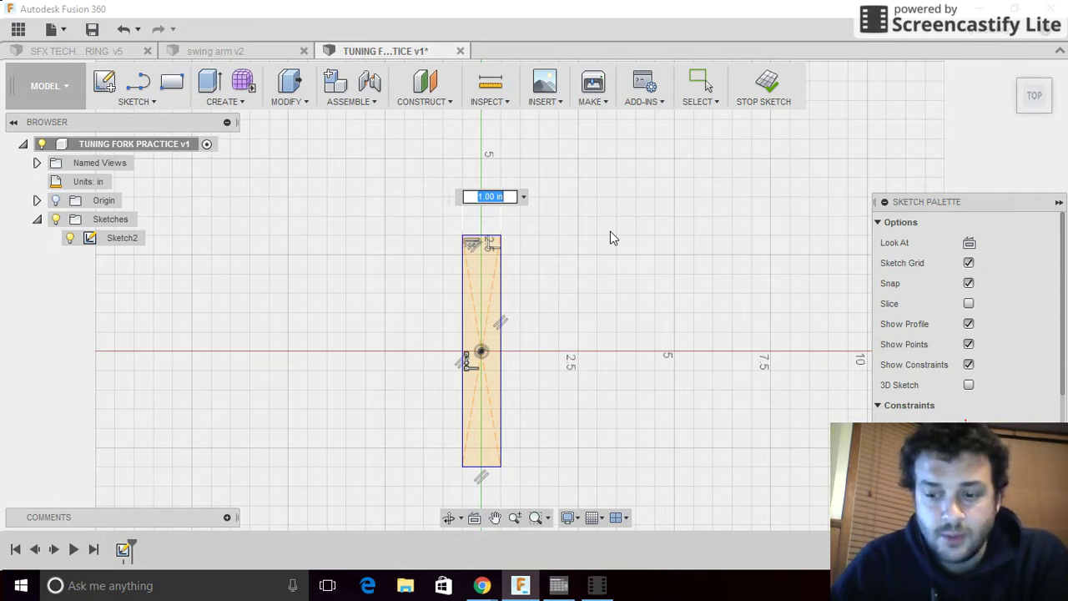
{"action": "type", "text": "0.5"}
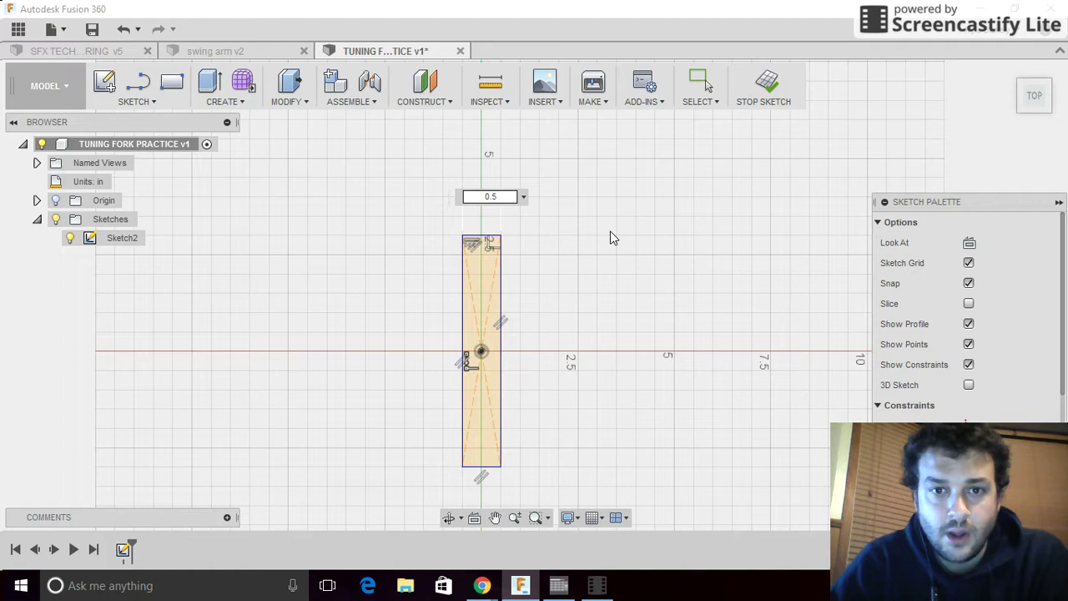
{"action": "key", "text": "Return"}
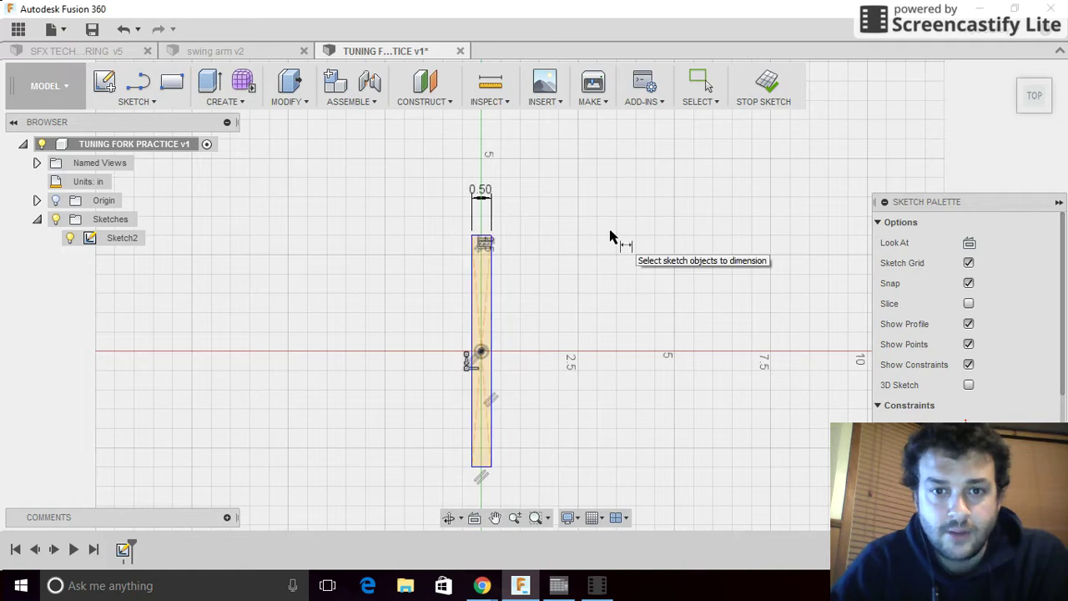
{"action": "left_click", "coordinate": [472, 317]}
{"action": "left_click", "coordinate": [428, 327]}
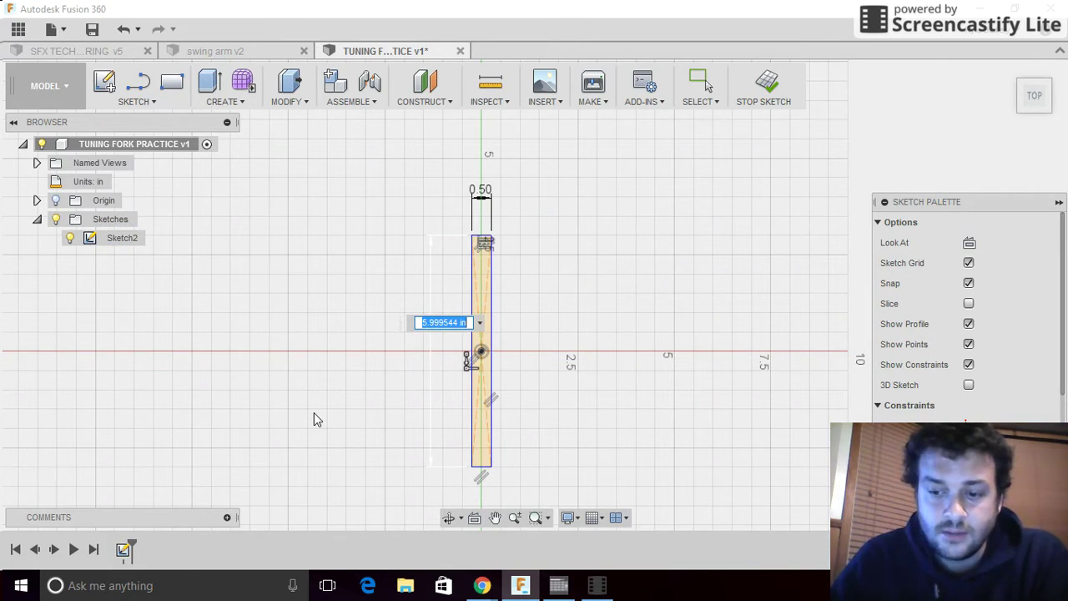
{"action": "type", "text": "4"}
{"action": "key", "text": "Return"}
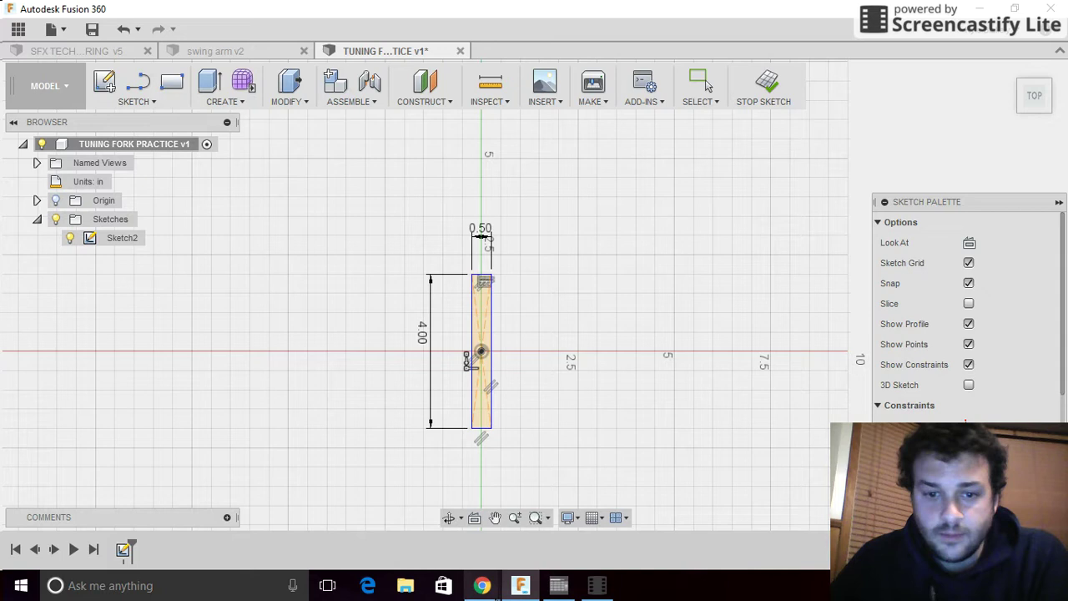
Advance the Sketching Basics tutorial to slide 3 of 8 about the handle's bottom circle
{"action": "left_click", "coordinate": [481, 585]}
{"action": "left_click", "coordinate": [409, 515]}
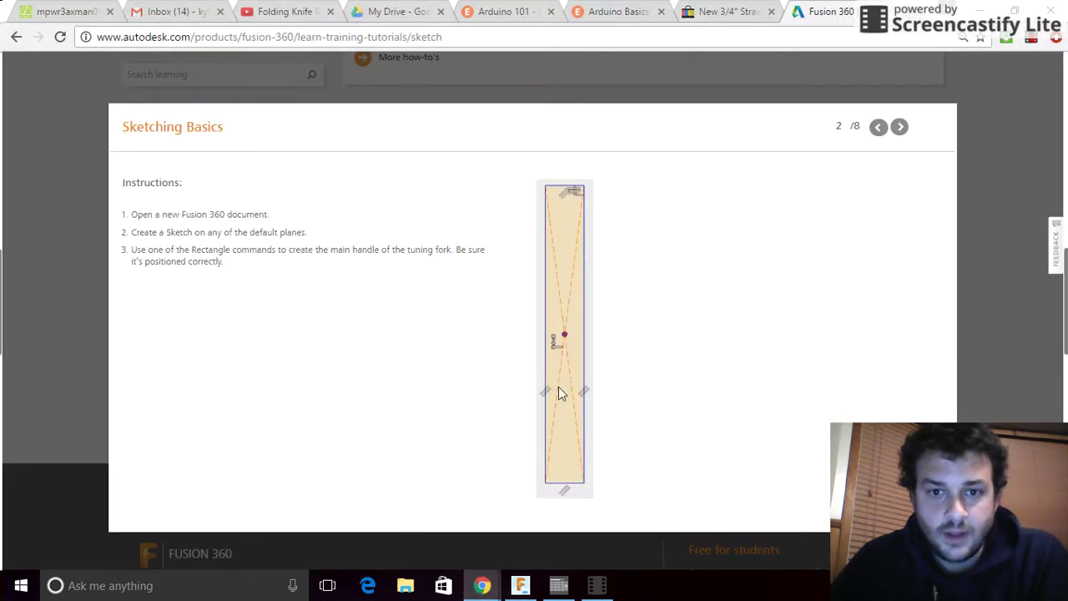
{"action": "left_click", "coordinate": [900, 130]}
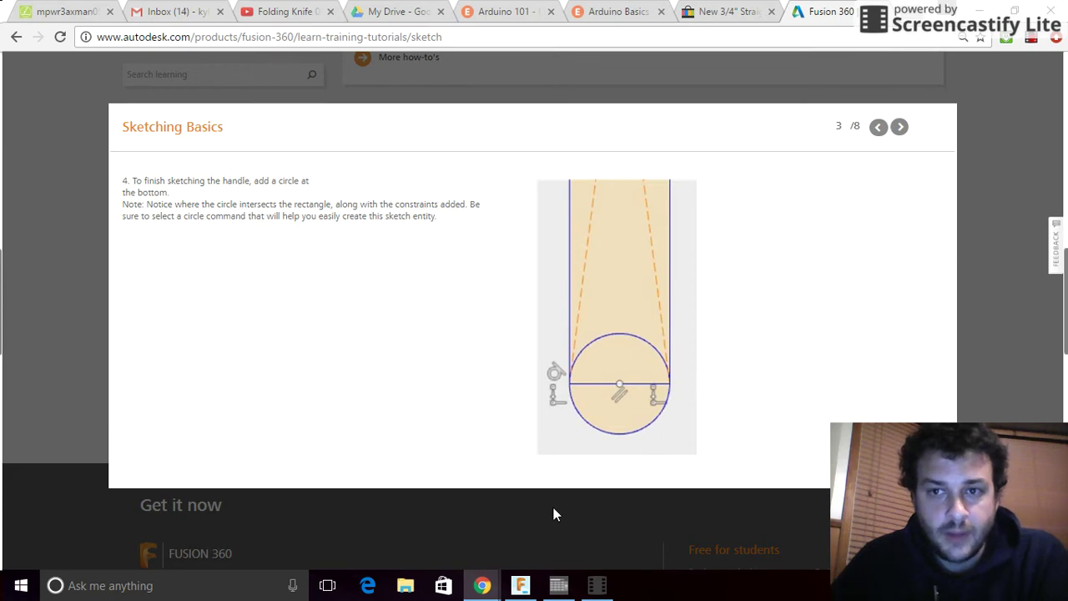
Draw a 0.5 in center-diameter circle at the midpoint of the rectangle's bottom edge
{"action": "left_click", "coordinate": [519, 585]}
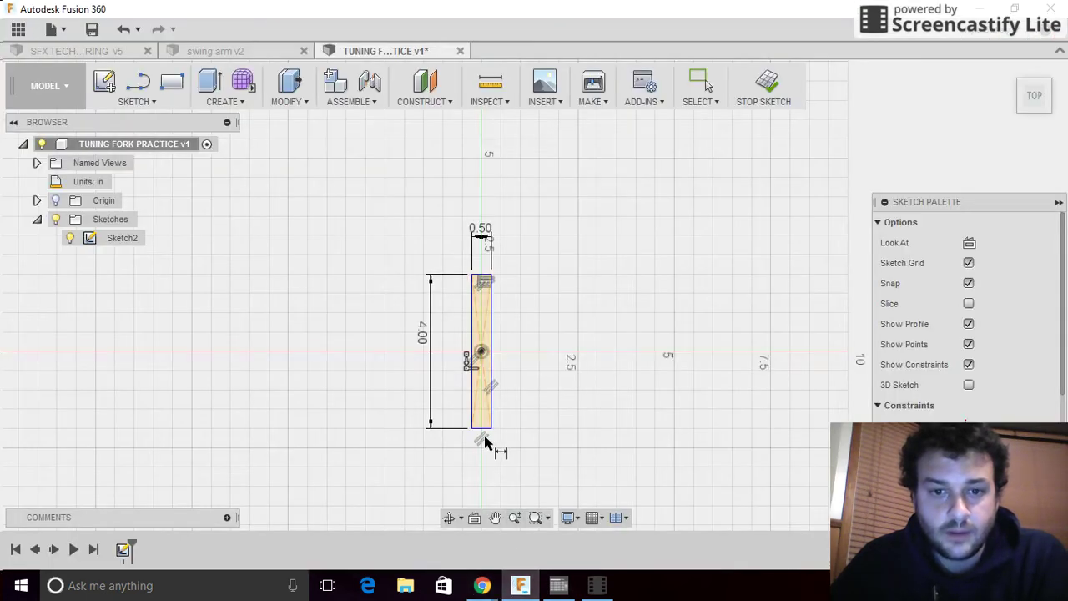
{"action": "scroll", "coordinate": [487, 442], "scroll_direction": "up", "scroll_amount": 10}
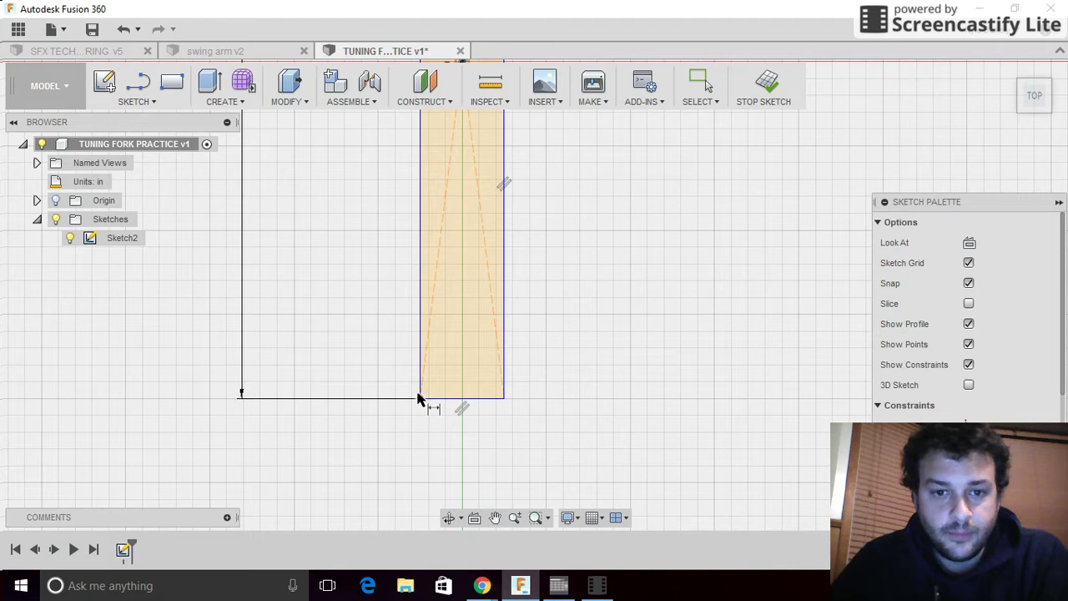
{"action": "left_click", "coordinate": [147, 102]}
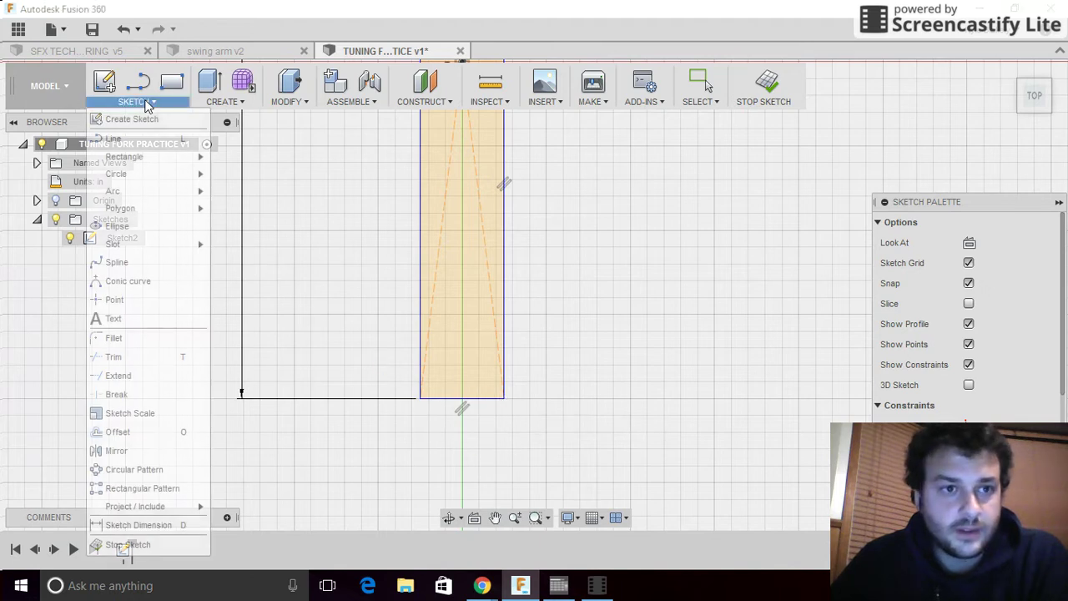
{"action": "mouse_move", "coordinate": [150, 174]}
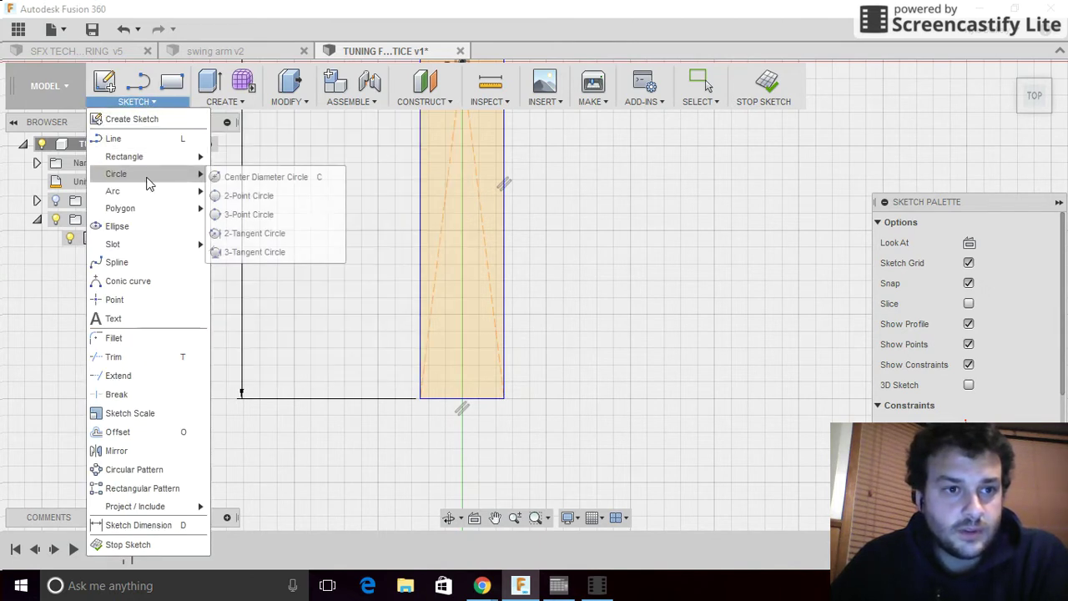
{"action": "left_click", "coordinate": [275, 178]}
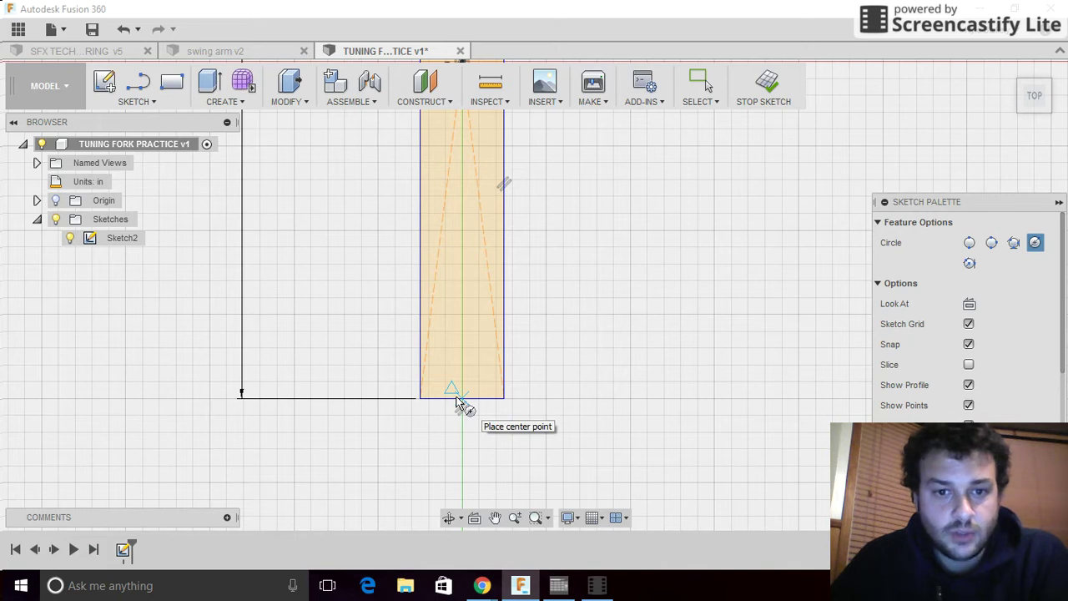
{"action": "left_click", "coordinate": [463, 398]}
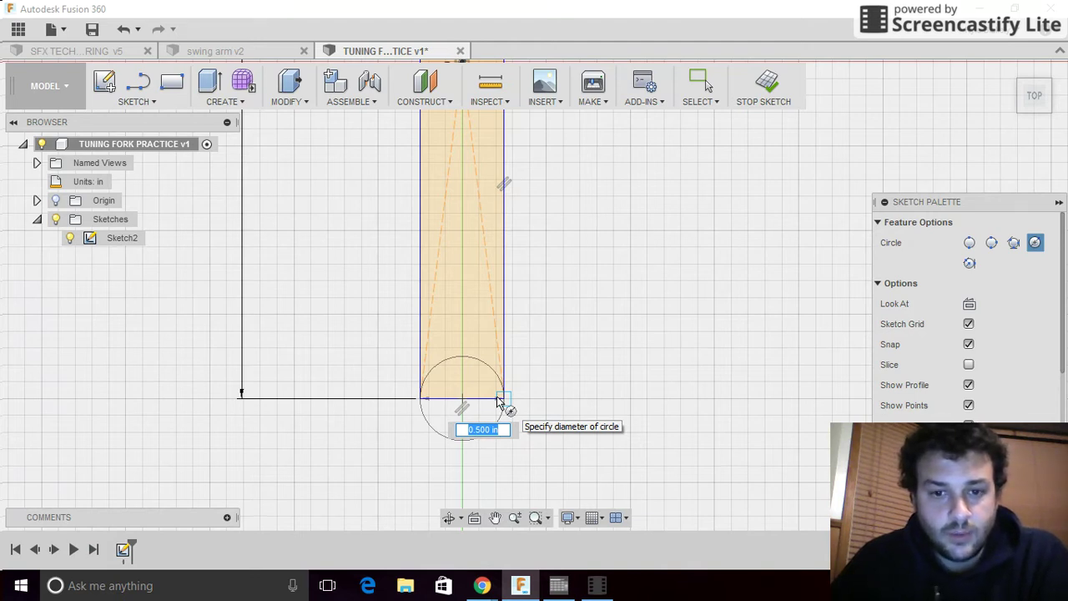
{"action": "left_click", "coordinate": [498, 401]}
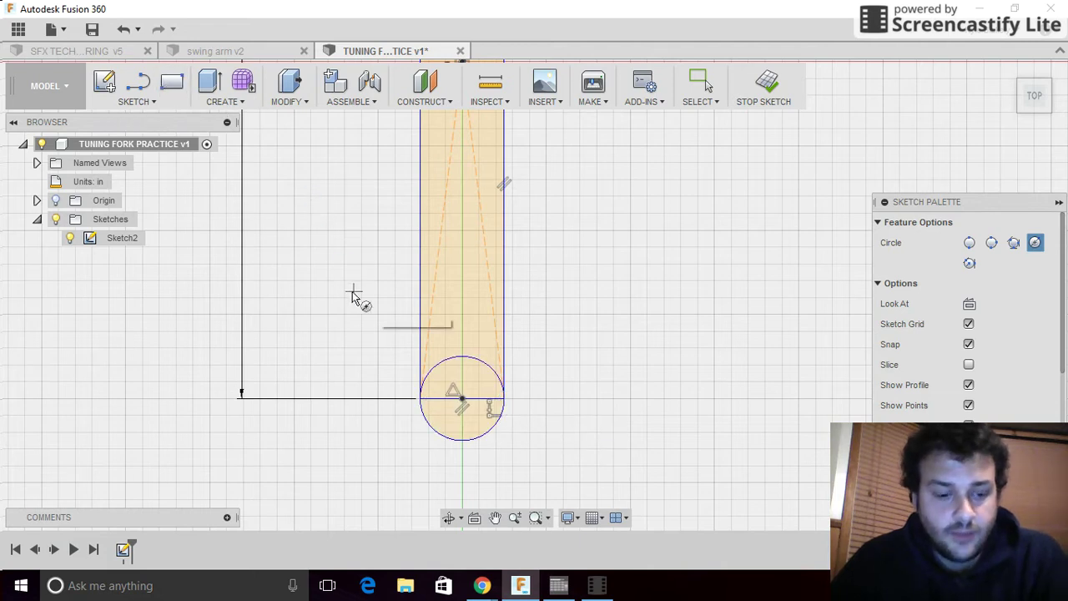
Add a diameter dimension to the circle, placed to its left
{"action": "key", "text": "d"}
{"action": "left_click", "coordinate": [428, 431]}
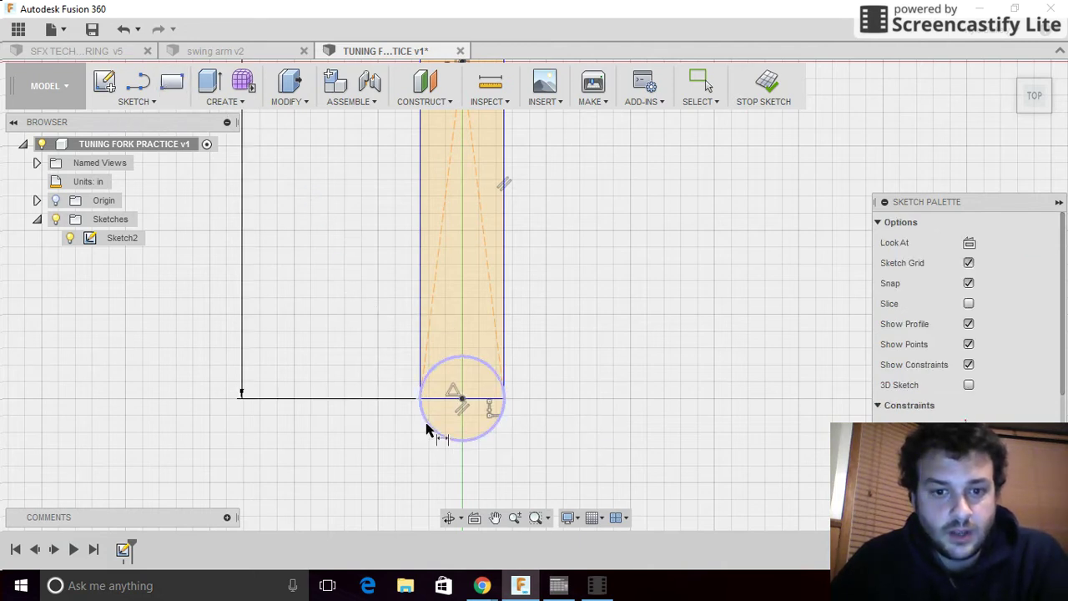
{"action": "left_click", "coordinate": [302, 442]}
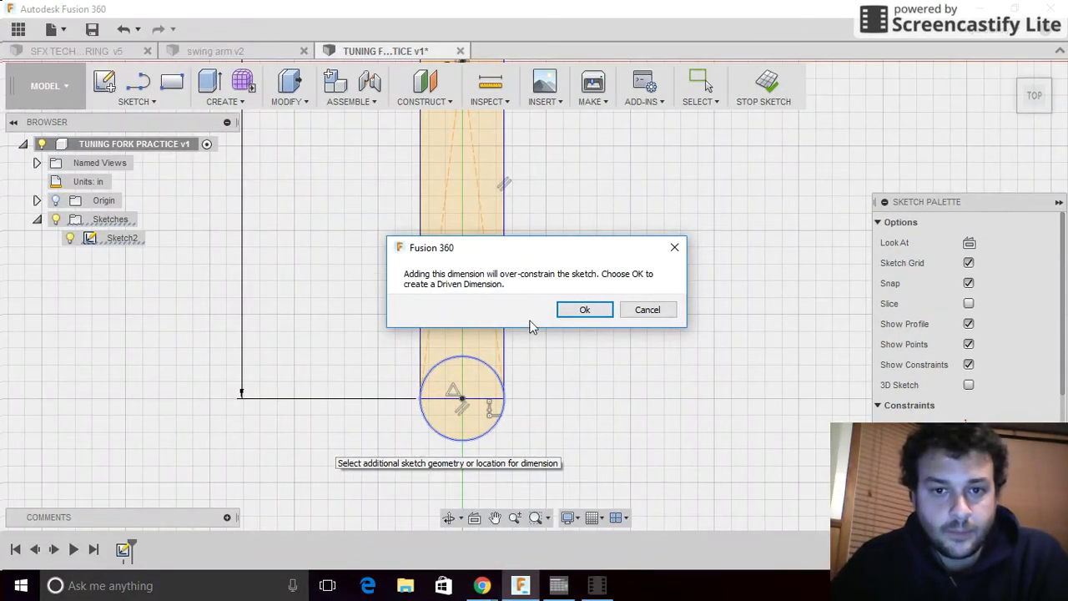
Accept the circle's diameter as a driven Ø0.50 dimension, check the tutorial, and zoom back in
{"action": "left_click", "coordinate": [585, 312]}
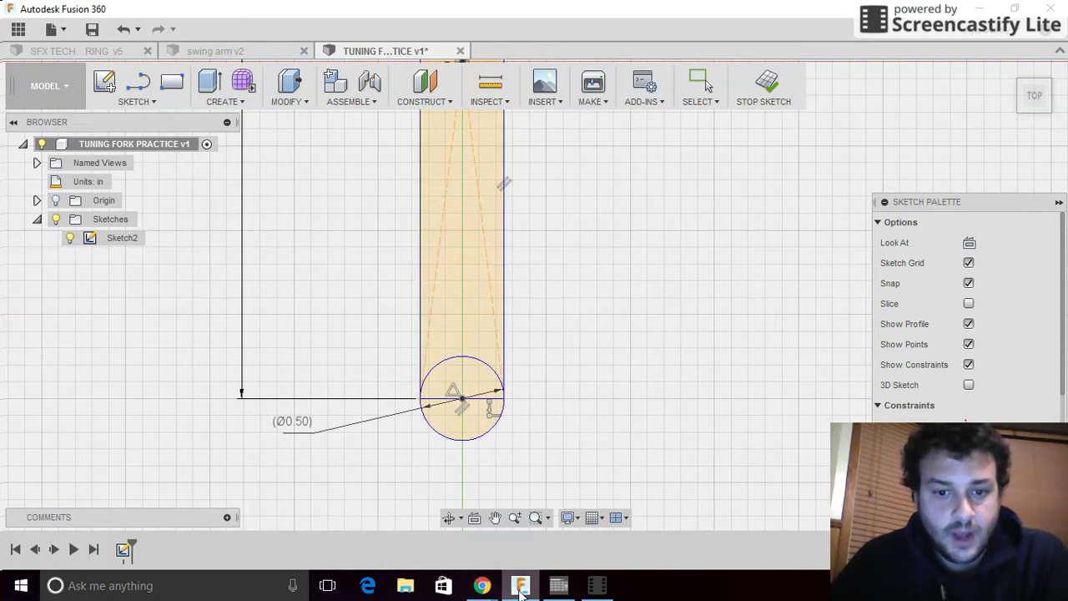
{"action": "mouse_move", "coordinate": [483, 584]}
{"action": "left_click", "coordinate": [389, 523]}
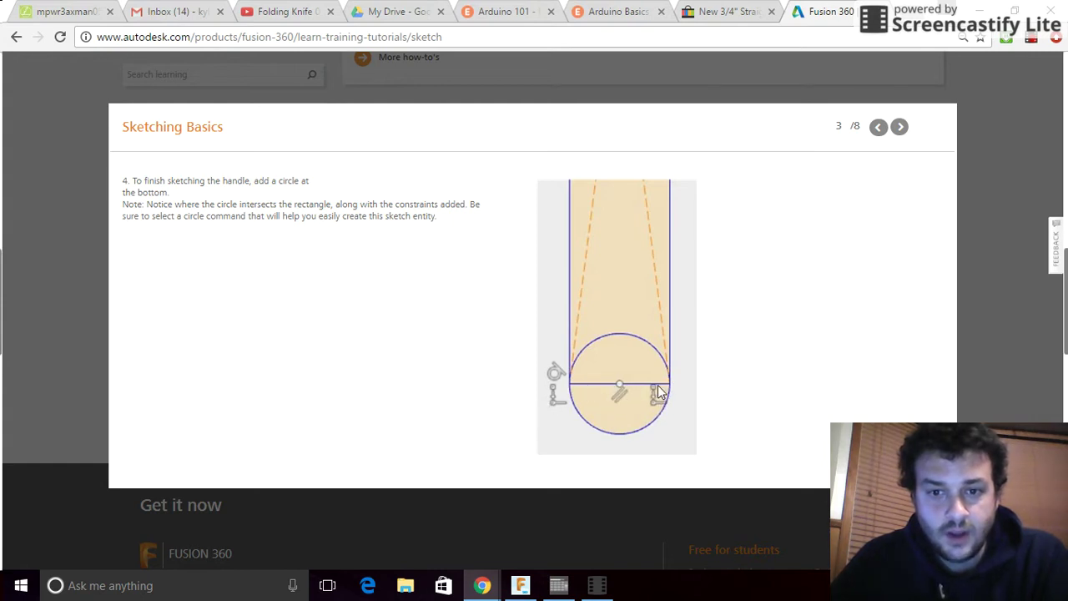
{"action": "left_click", "coordinate": [520, 585]}
{"action": "scroll", "coordinate": [440, 399], "scroll_direction": "up", "scroll_amount": 2}
{"action": "scroll", "coordinate": [441, 400], "scroll_direction": "up", "scroll_amount": 2}
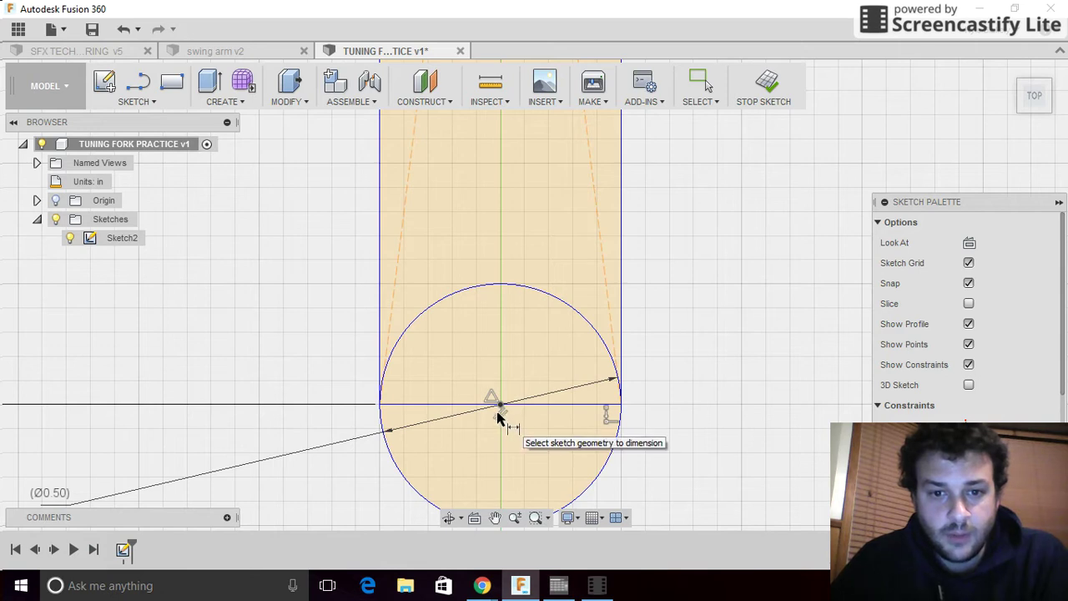
Scroll through the Sketch Palette constraints and zoom out without changing the sketch
{"action": "scroll", "coordinate": [983, 419], "scroll_direction": "down", "scroll_amount": 2}
{"action": "scroll", "coordinate": [983, 419], "scroll_direction": "down", "scroll_amount": 3}
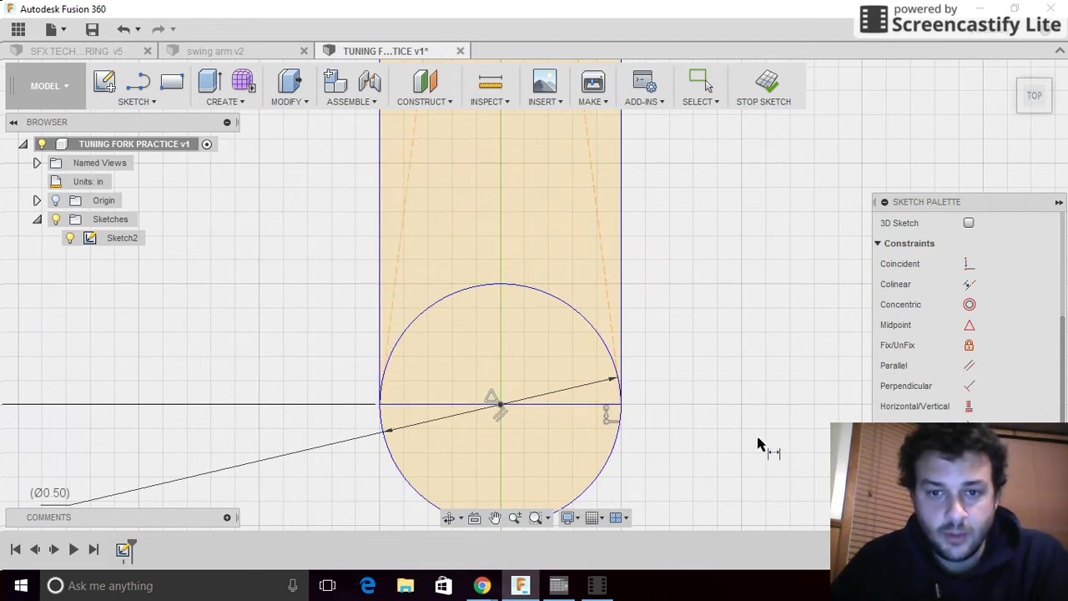
{"action": "scroll", "coordinate": [763, 441], "scroll_direction": "down", "scroll_amount": 3}
{"action": "scroll", "coordinate": [247, 358], "scroll_direction": "down", "scroll_amount": 3}
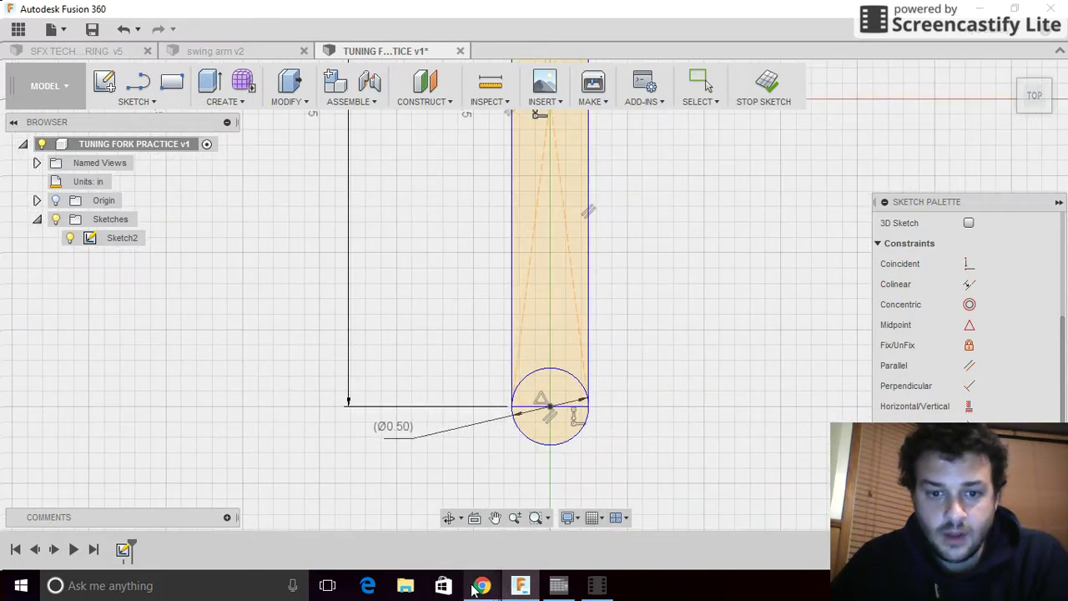
Advance the Sketching Basics tutorial to slide 4 of 8 on chaining three lines
{"action": "mouse_move", "coordinate": [482, 585]}
{"action": "left_click", "coordinate": [410, 529]}
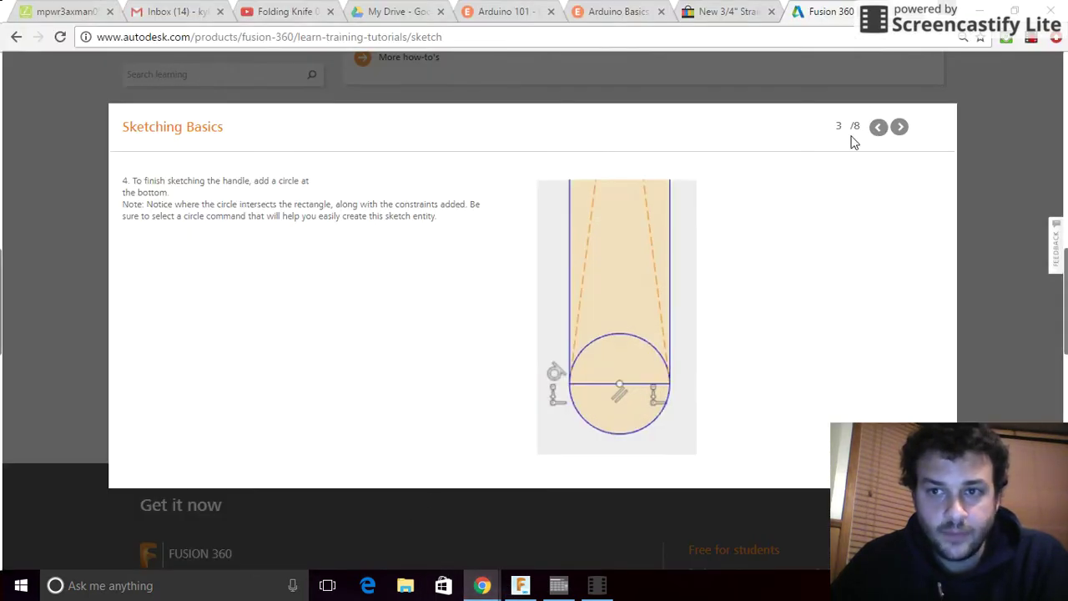
{"action": "left_click", "coordinate": [899, 128]}
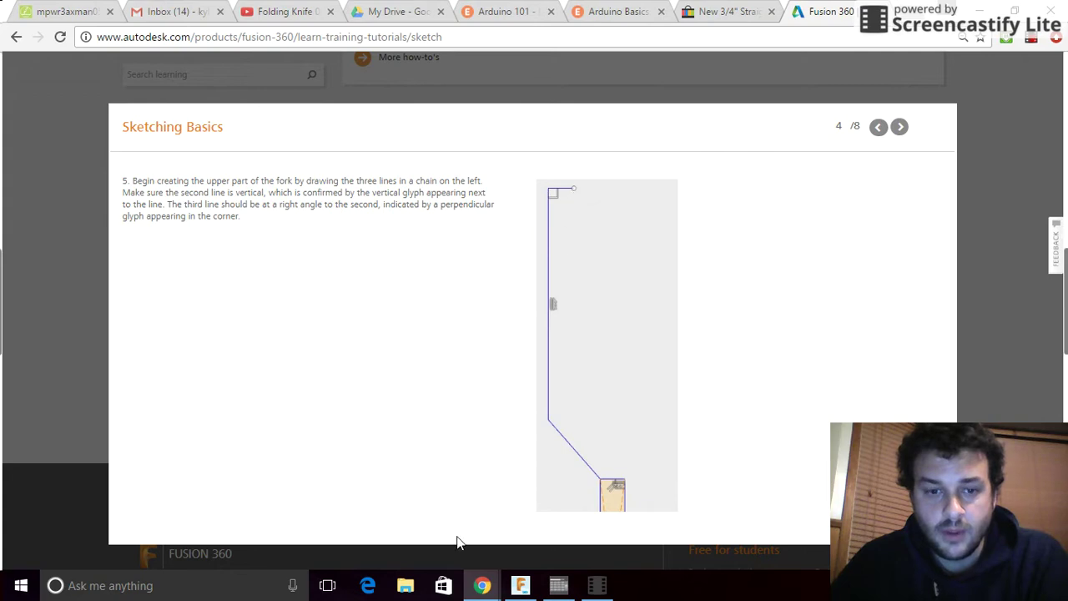
Change the handle rectangle's length dimension from 4.00 in to 3.00 in
{"action": "left_click", "coordinate": [518, 587]}
{"action": "scroll", "coordinate": [472, 459], "scroll_direction": "up", "scroll_amount": 4}
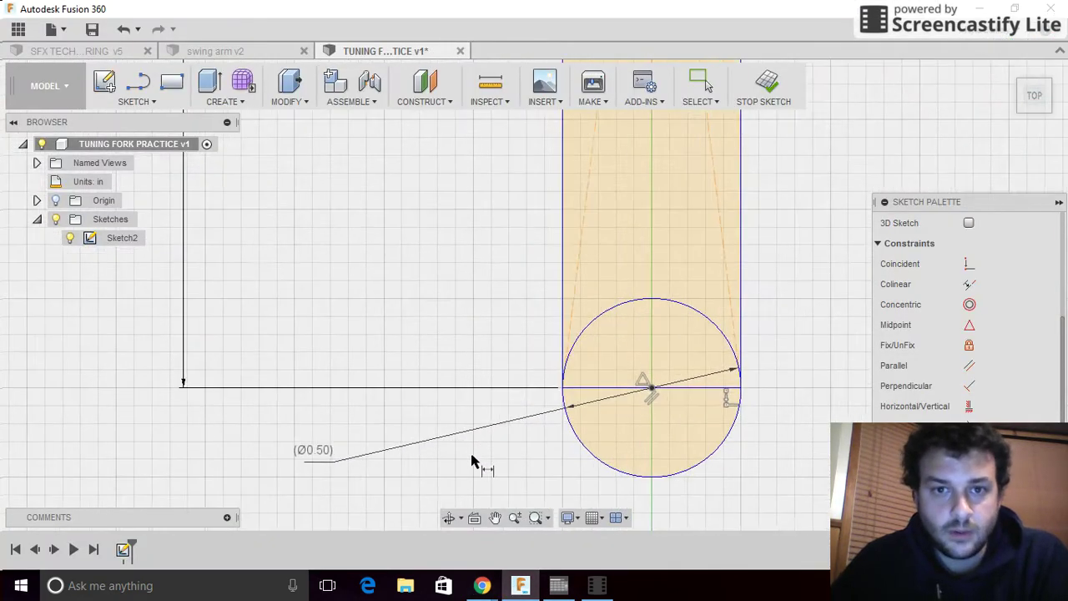
{"action": "scroll", "coordinate": [472, 461], "scroll_direction": "down", "scroll_amount": 6}
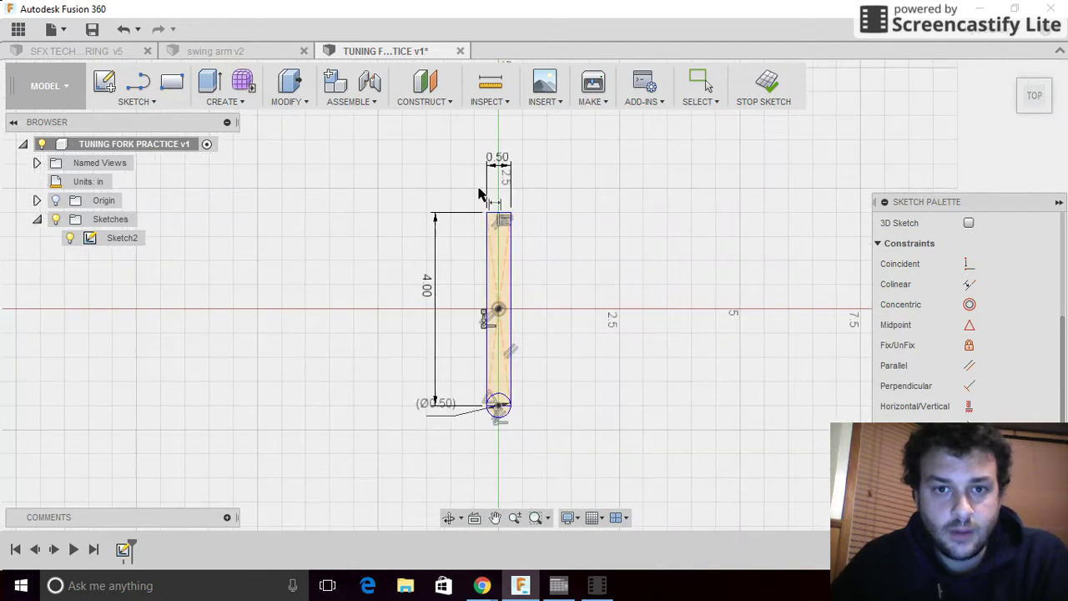
{"action": "scroll", "coordinate": [468, 142], "scroll_direction": "up", "scroll_amount": 3}
{"action": "scroll", "coordinate": [470, 162], "scroll_direction": "down", "scroll_amount": 5}
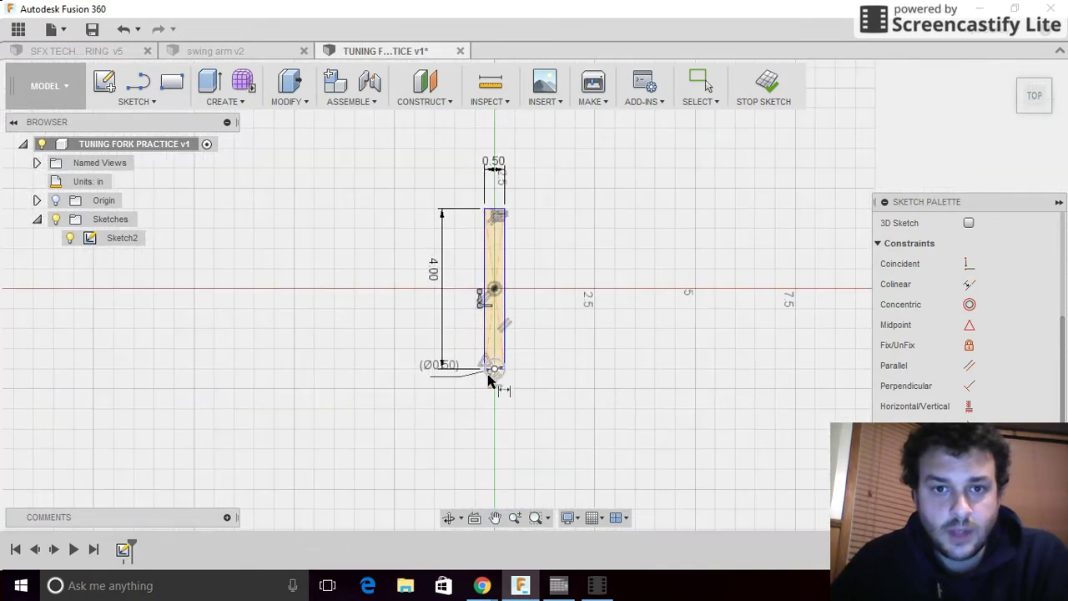
{"action": "scroll", "coordinate": [482, 267], "scroll_direction": "up", "scroll_amount": 4}
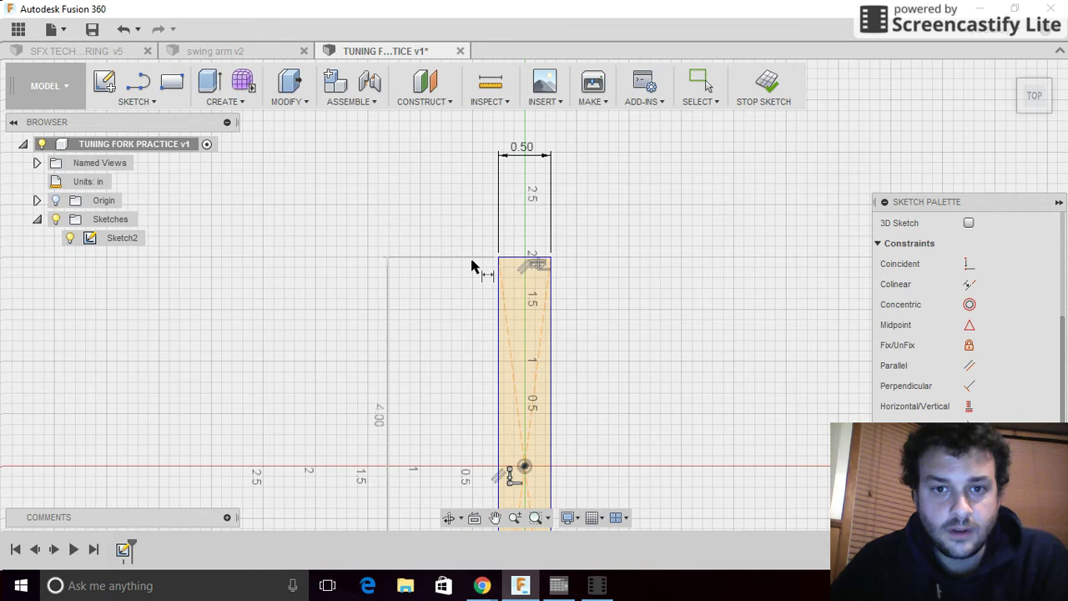
{"action": "scroll", "coordinate": [477, 222], "scroll_direction": "down", "scroll_amount": 5}
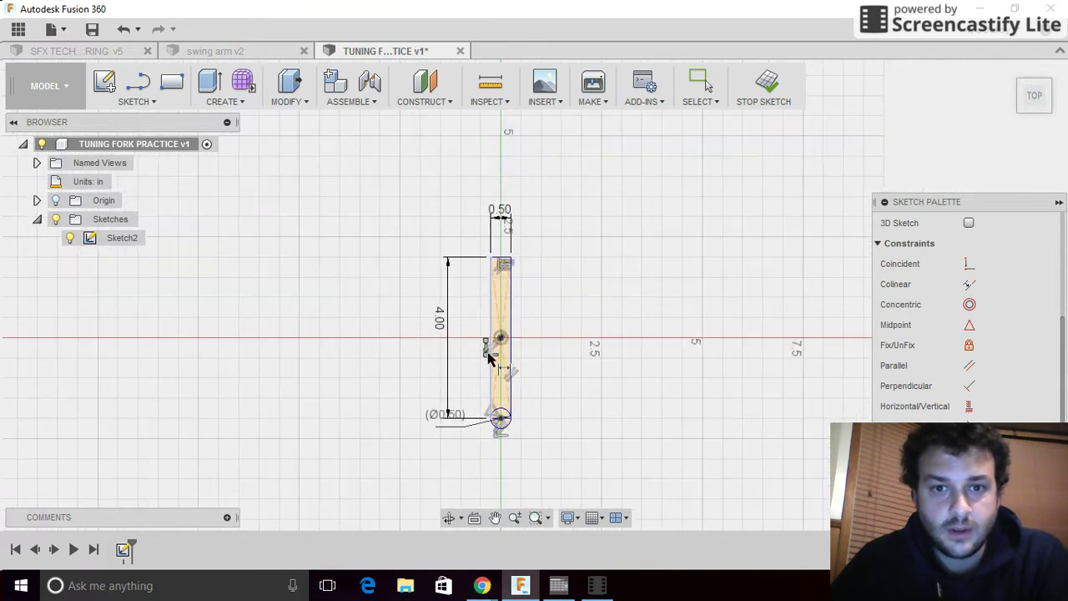
{"action": "scroll", "coordinate": [488, 359], "scroll_direction": "down", "scroll_amount": 3}
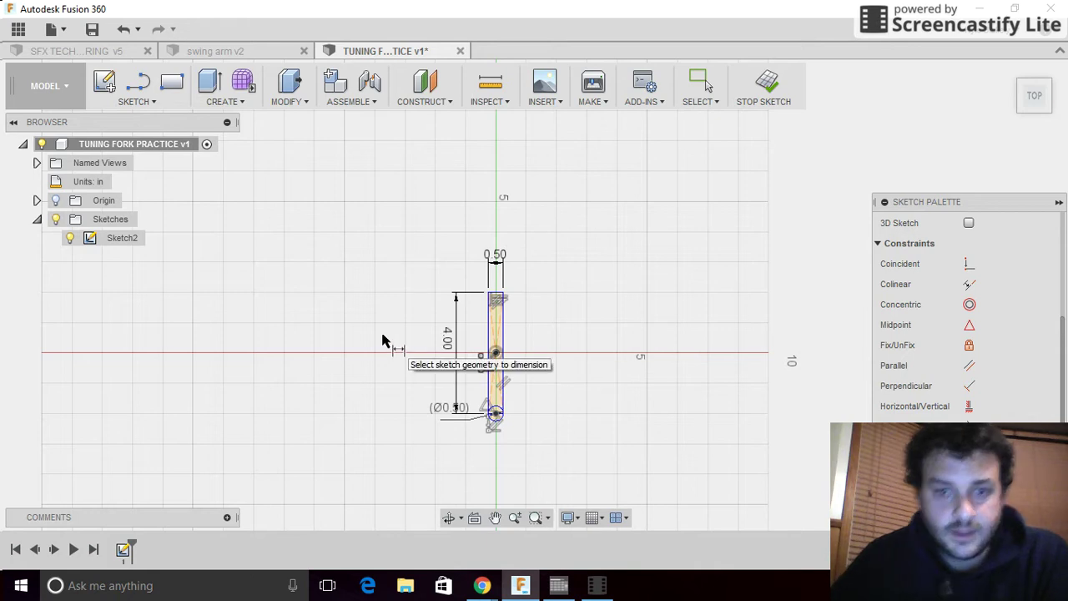
{"action": "double_click", "coordinate": [446, 347]}
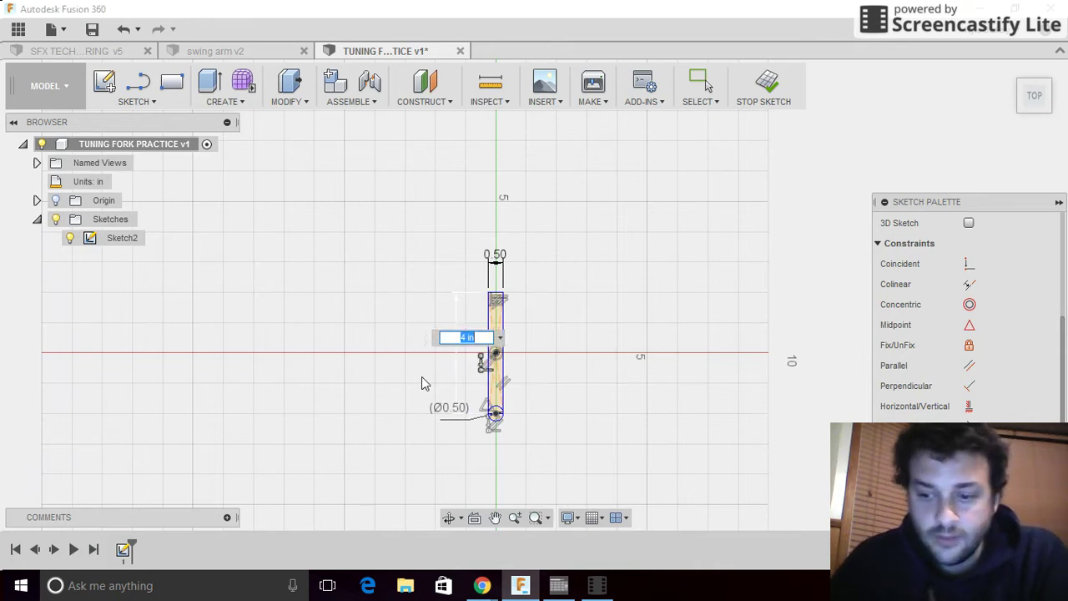
{"action": "type", "text": "3"}
{"action": "key", "text": "Return"}
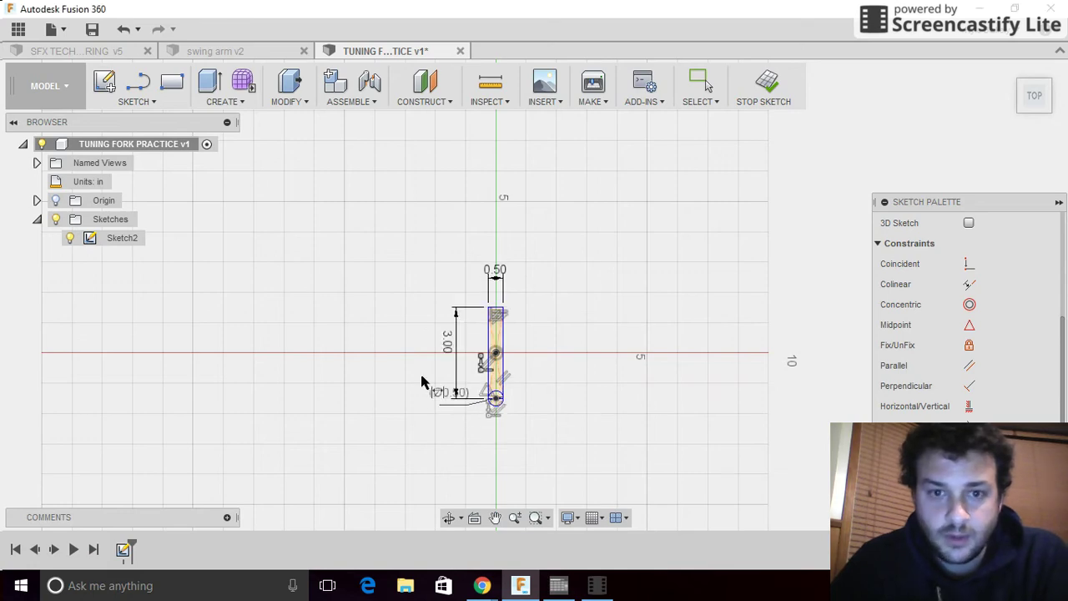
{"action": "scroll", "coordinate": [395, 375], "scroll_direction": "up", "scroll_amount": 5}
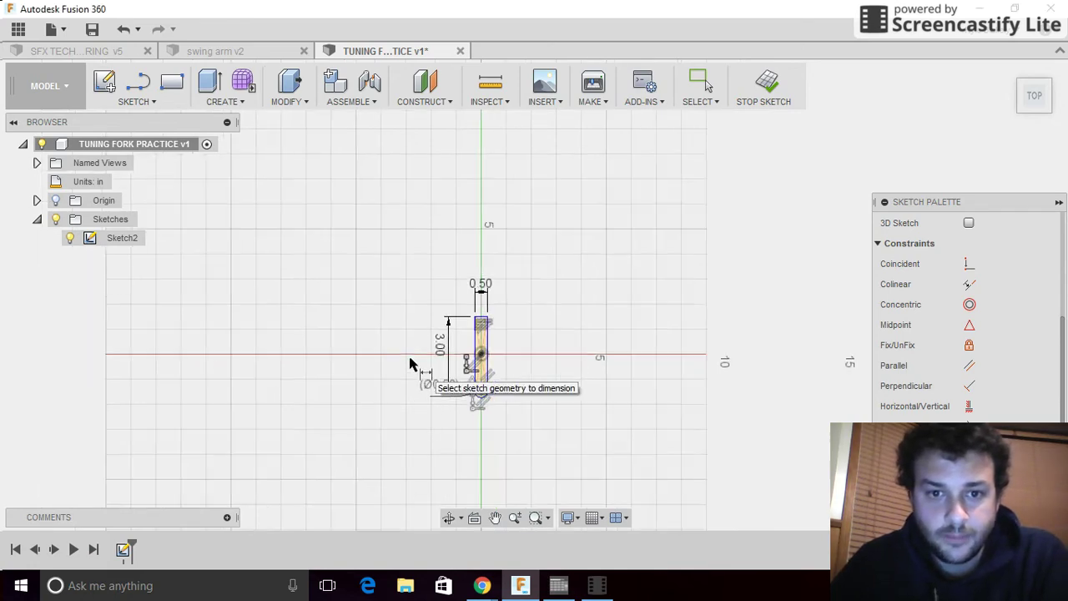
{"action": "scroll", "coordinate": [631, 356], "scroll_direction": "down", "scroll_amount": 2}
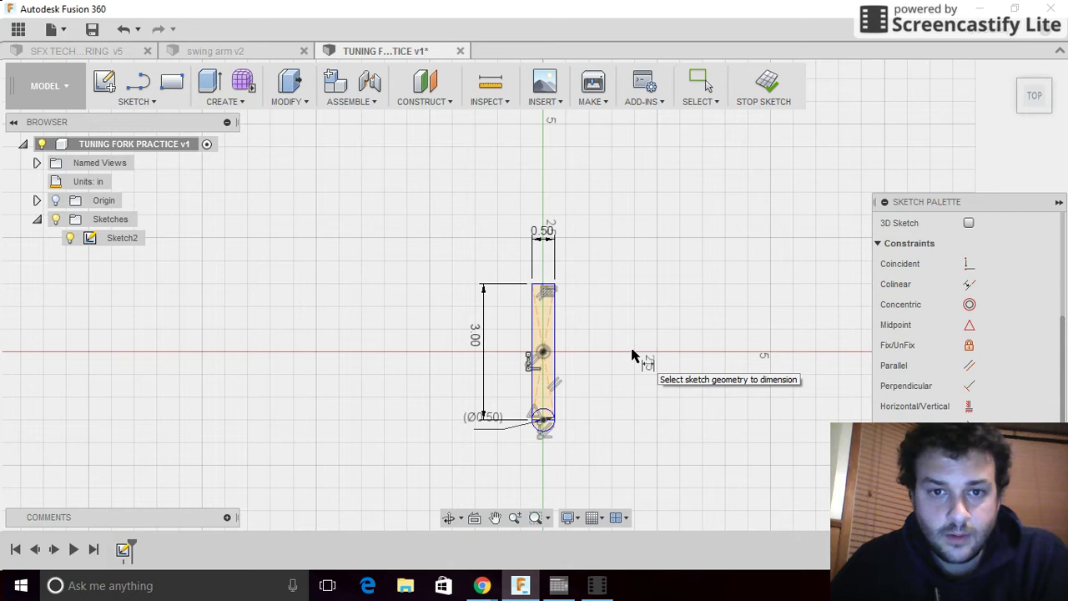
Draw a 2 in line angling up and left from the handle's top-left corner
{"action": "left_click", "coordinate": [138, 102]}
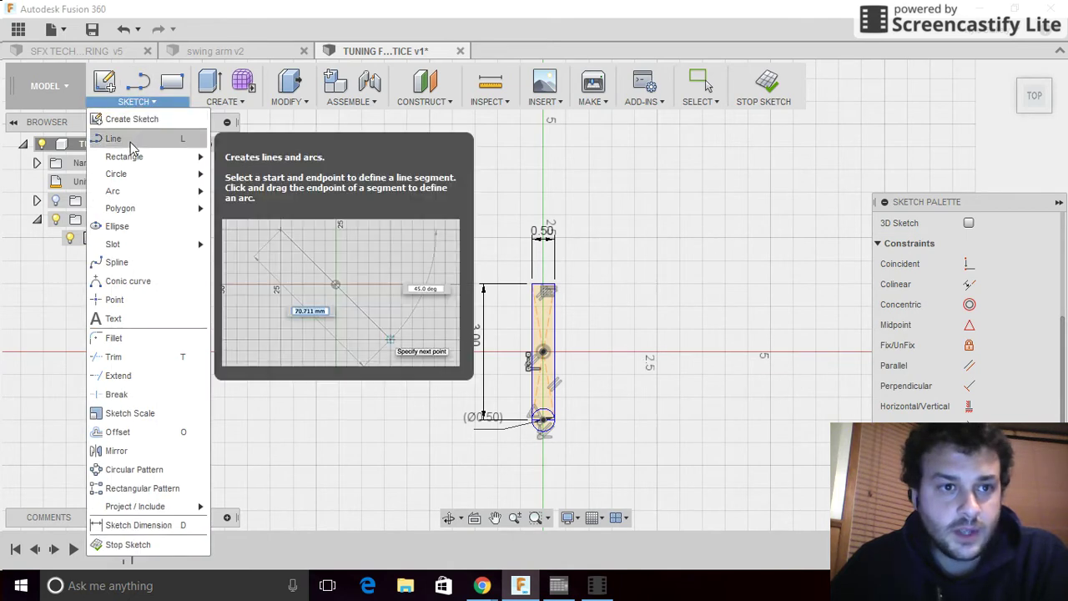
{"action": "left_click", "coordinate": [115, 138]}
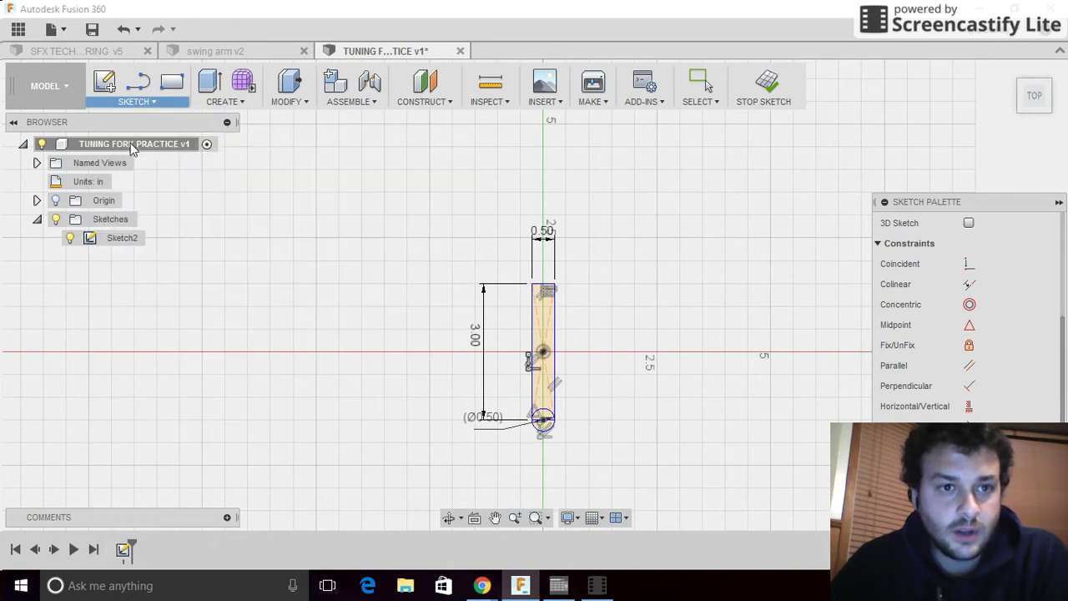
{"action": "left_click", "coordinate": [530, 285]}
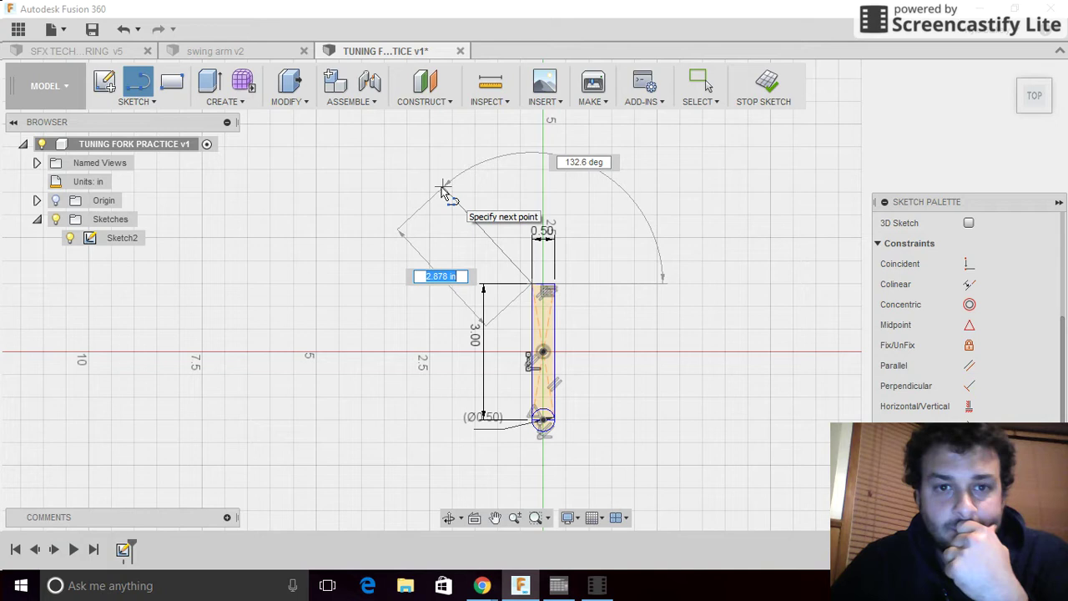
{"action": "key", "text": "BackSpace"}
{"action": "type", "text": "2"}
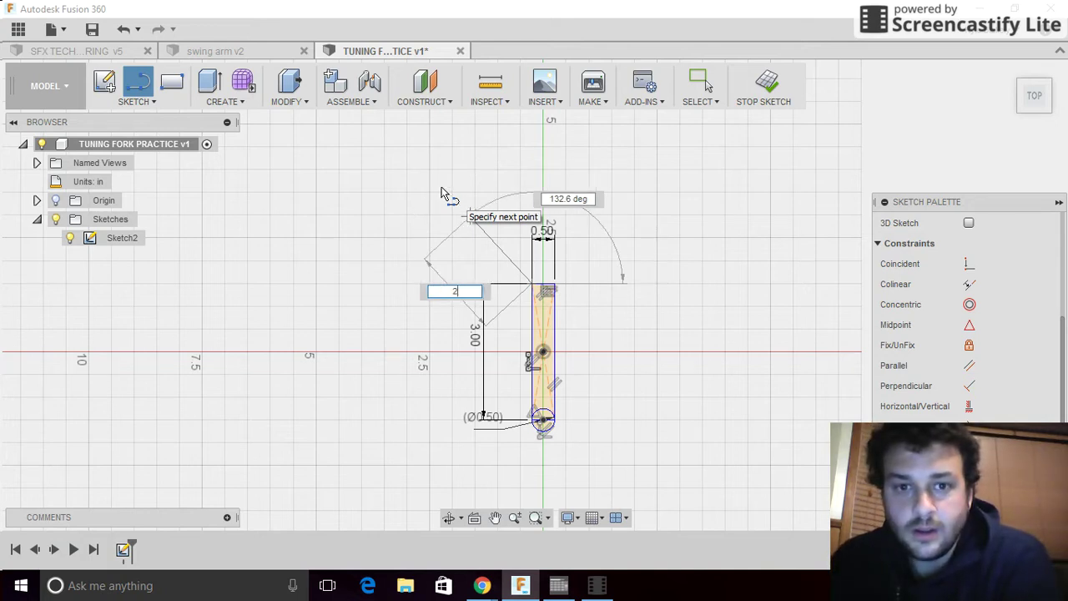
{"action": "key", "text": "Return"}
{"action": "key", "text": "Escape"}
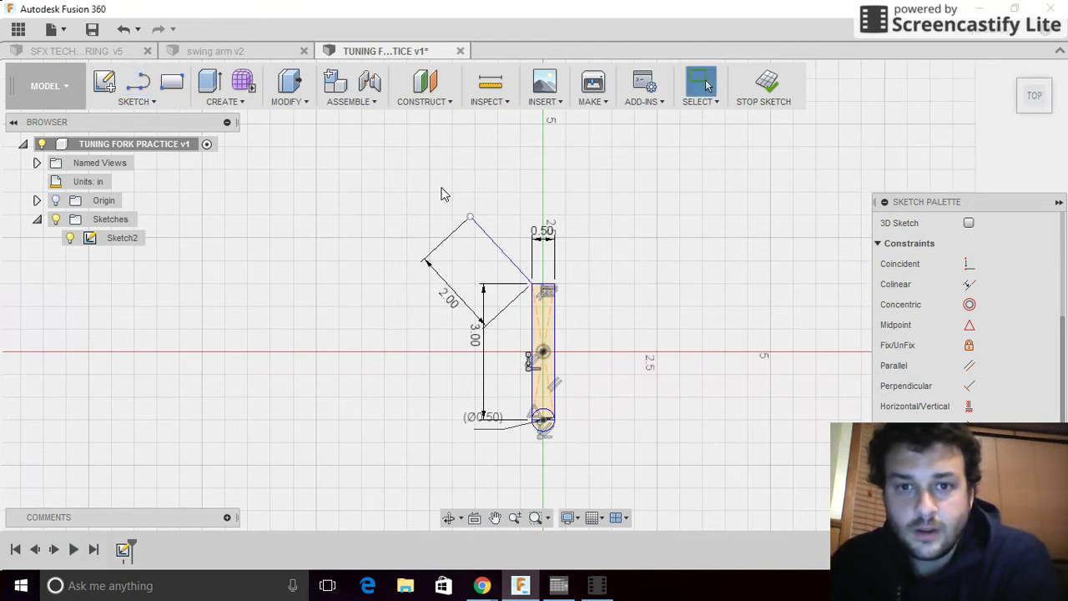
Add a 130° angle dimension to the diagonal line
{"action": "left_click", "coordinate": [482, 231]}
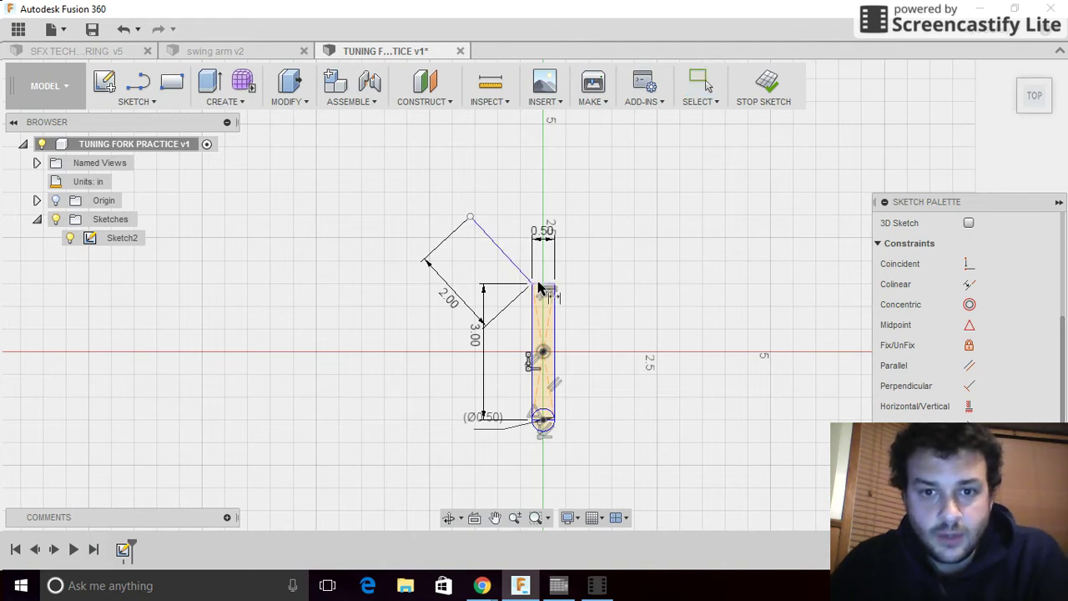
{"action": "key", "text": "d"}
{"action": "left_click", "coordinate": [544, 283]}
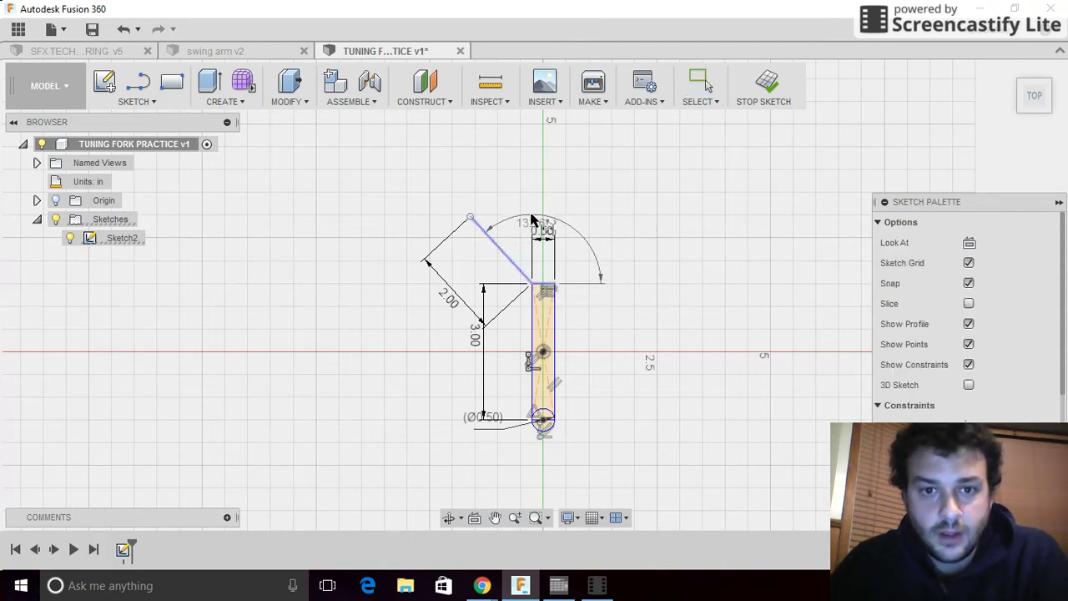
{"action": "left_click", "coordinate": [573, 172]}
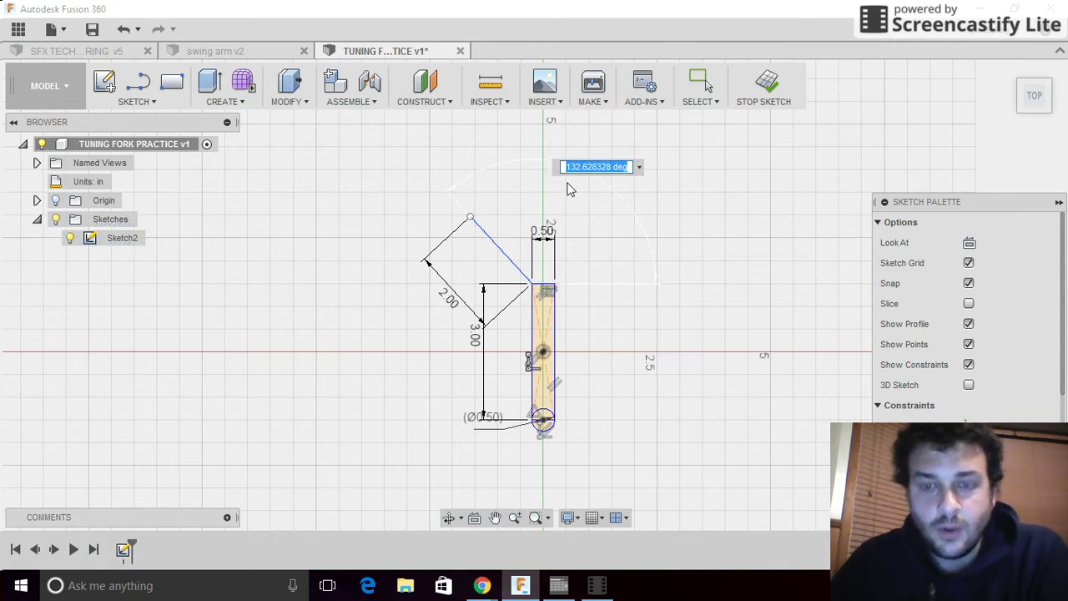
{"action": "type", "text": "130"}
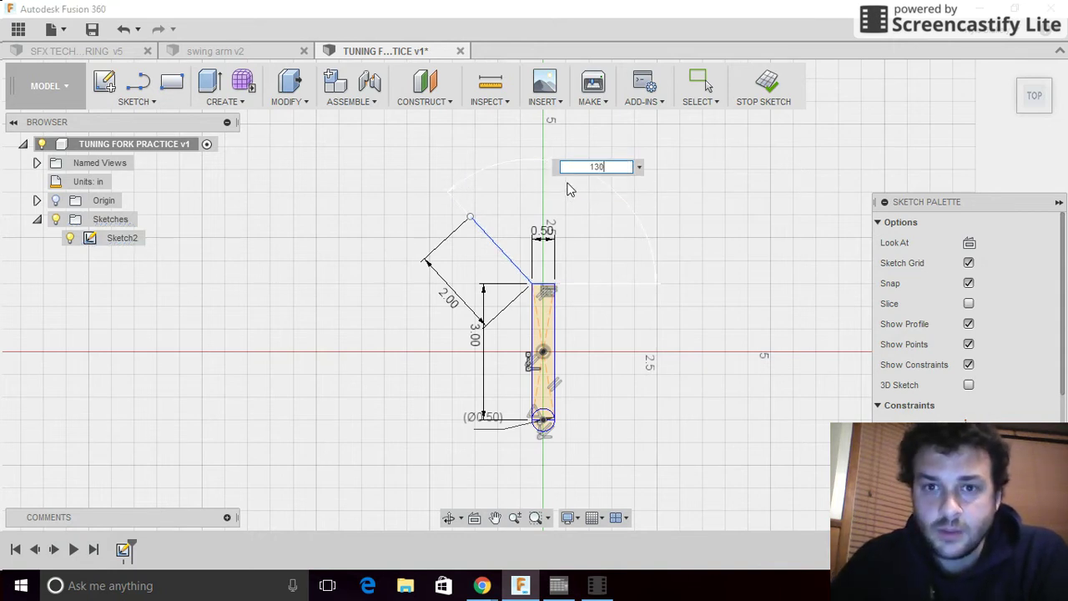
{"action": "key", "text": "Return"}
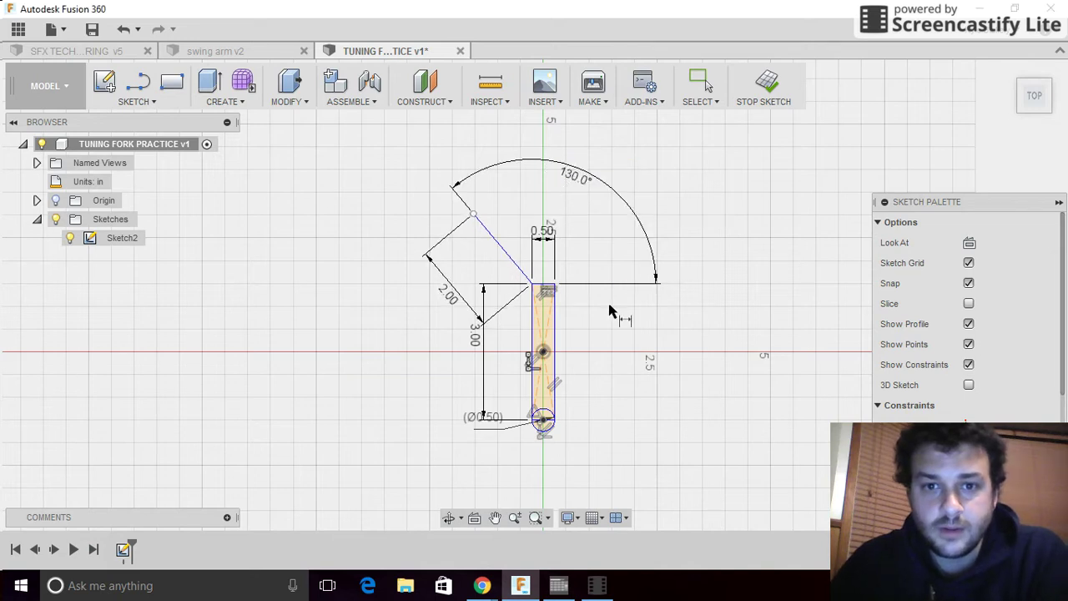
Glance at the tutorial page in the browser, then return to the sketch
{"action": "mouse_move", "coordinate": [482, 585]}
{"action": "left_click", "coordinate": [399, 513]}
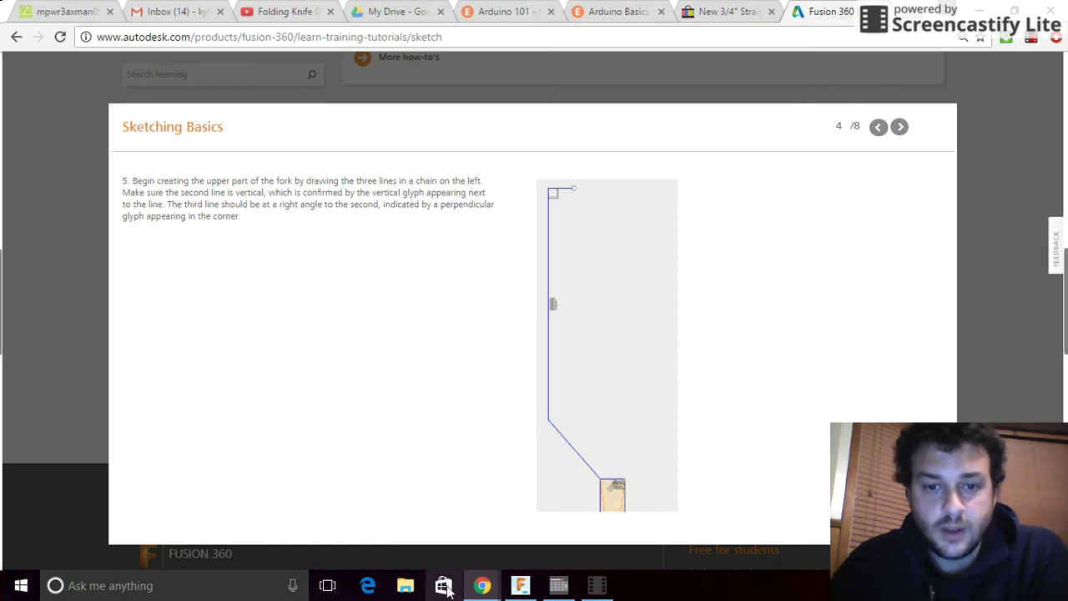
{"action": "left_click", "coordinate": [520, 585]}
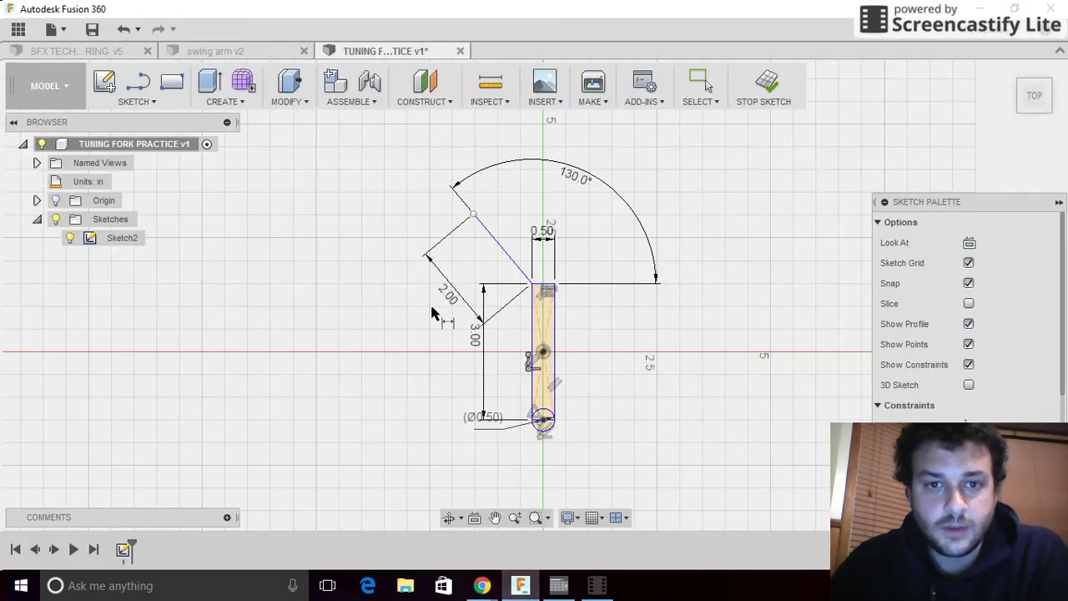
Draw a 3 in vertical line up from the diagonal's upper end
{"action": "scroll", "coordinate": [446, 305], "scroll_direction": "down", "scroll_amount": 4}
{"action": "scroll", "coordinate": [429, 248], "scroll_direction": "up", "scroll_amount": 6}
{"action": "scroll", "coordinate": [482, 340], "scroll_direction": "up", "scroll_amount": 2}
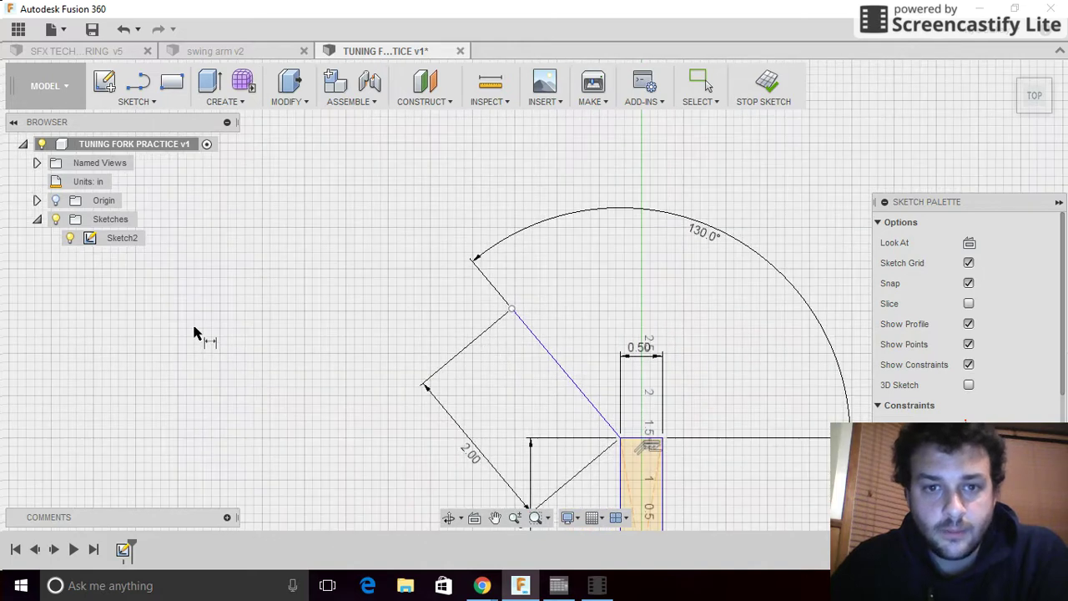
{"action": "left_click", "coordinate": [150, 102]}
{"action": "left_click", "coordinate": [146, 140]}
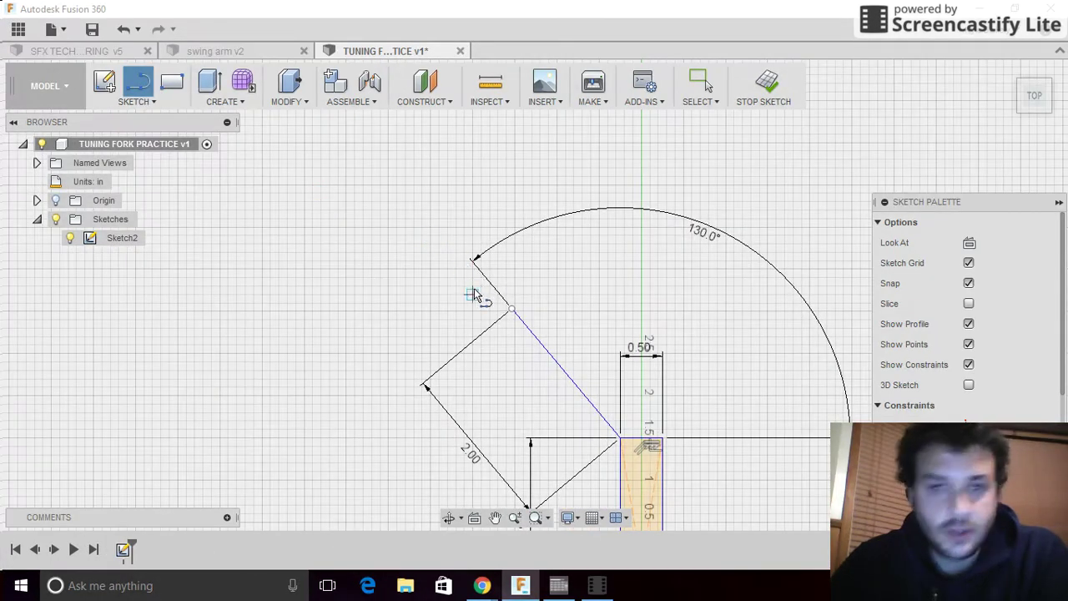
{"action": "left_click", "coordinate": [513, 312]}
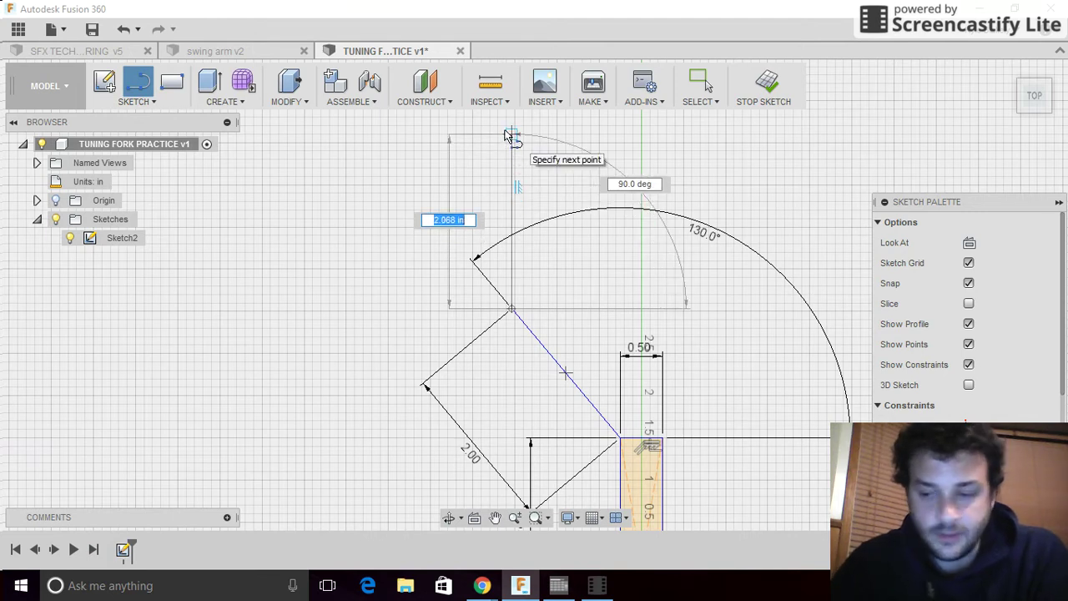
{"action": "type", "text": "3"}
{"action": "key", "text": "Return"}
{"action": "key", "text": "Escape"}
Add the left tine's 0.5 in top edge and its 3 in inner edge back down
{"action": "scroll", "coordinate": [420, 233], "scroll_direction": "down", "scroll_amount": 4}
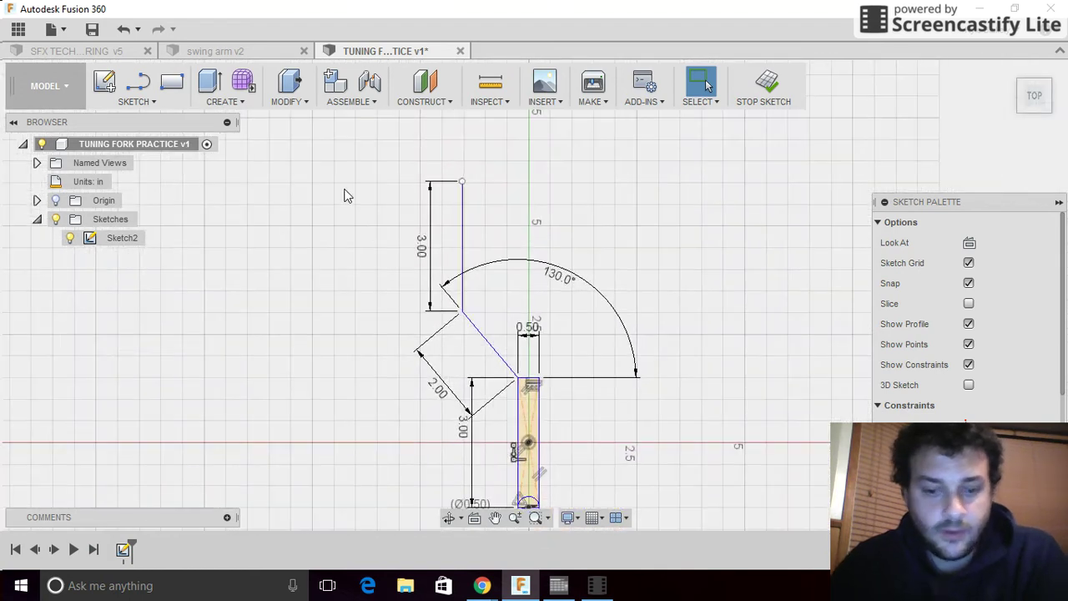
{"action": "key", "text": "l"}
{"action": "left_click", "coordinate": [463, 181]}
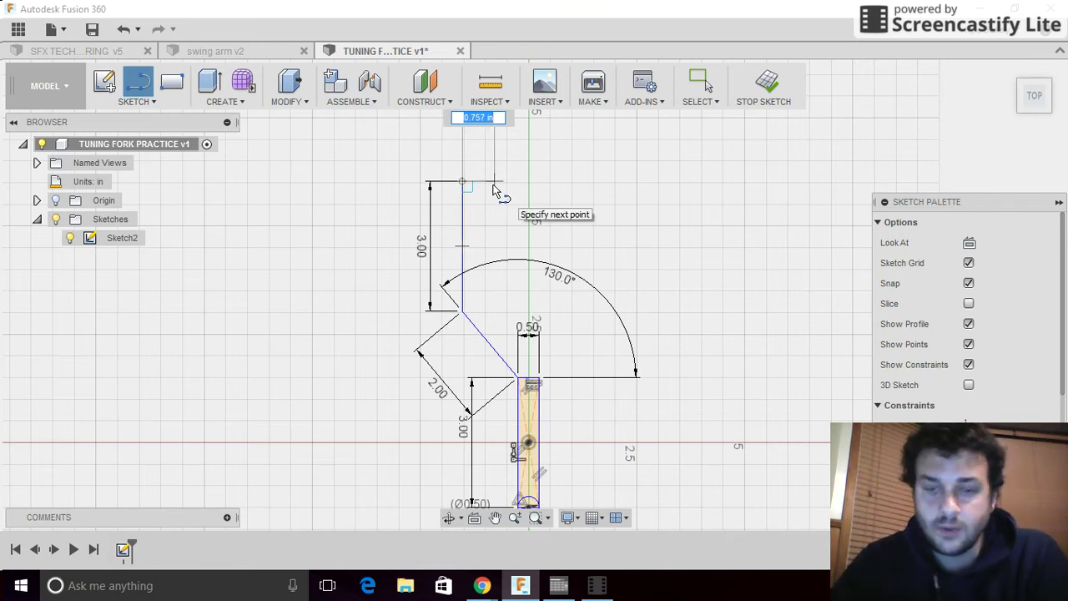
{"action": "type", "text": "0.5"}
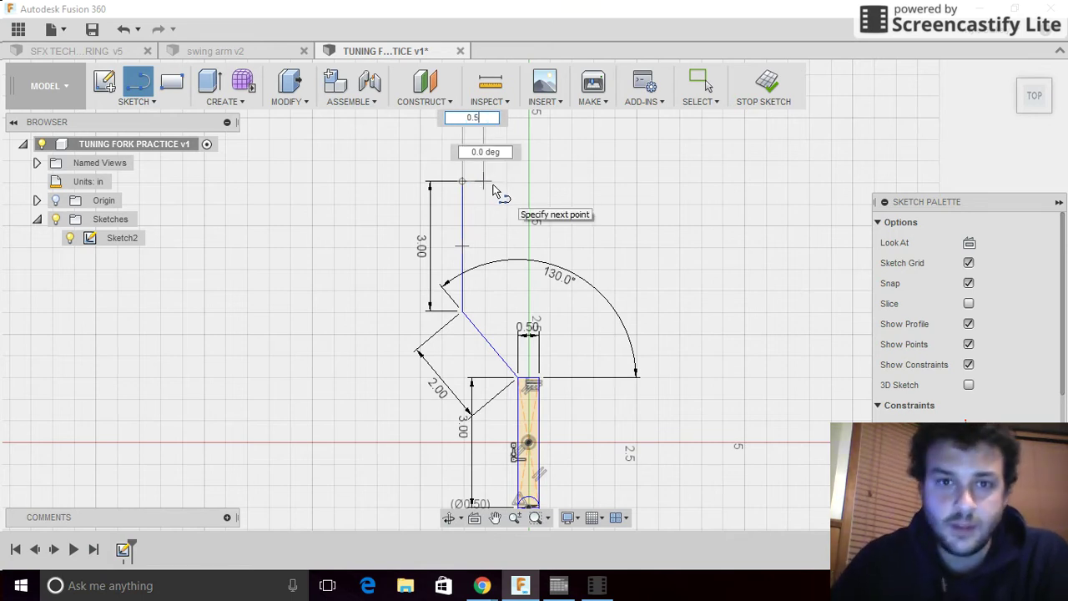
{"action": "key", "text": "Return"}
{"action": "key", "text": "Escape"}
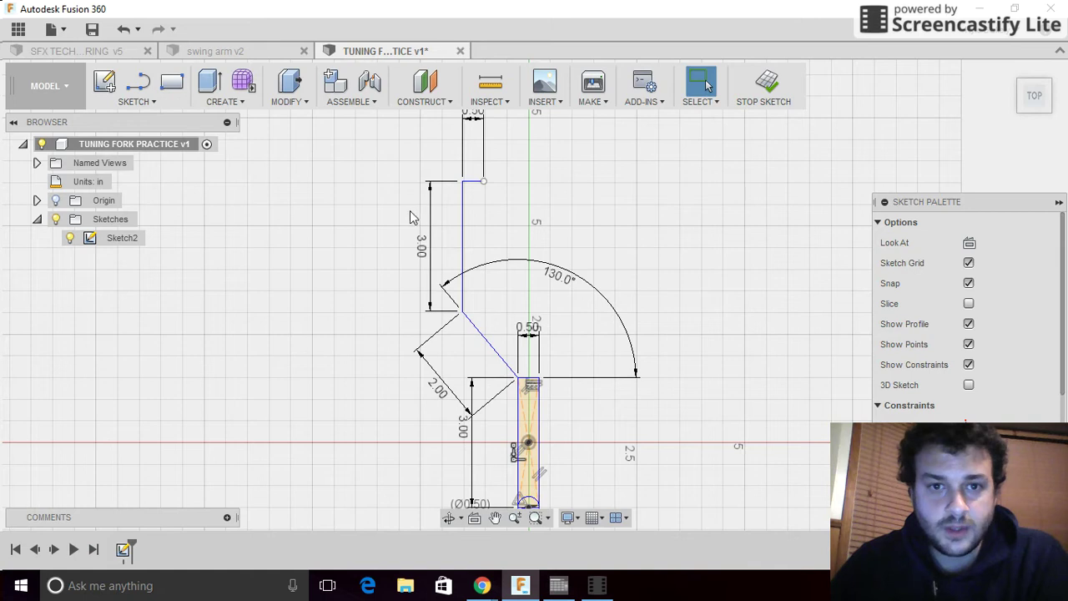
{"action": "key", "text": "a"}
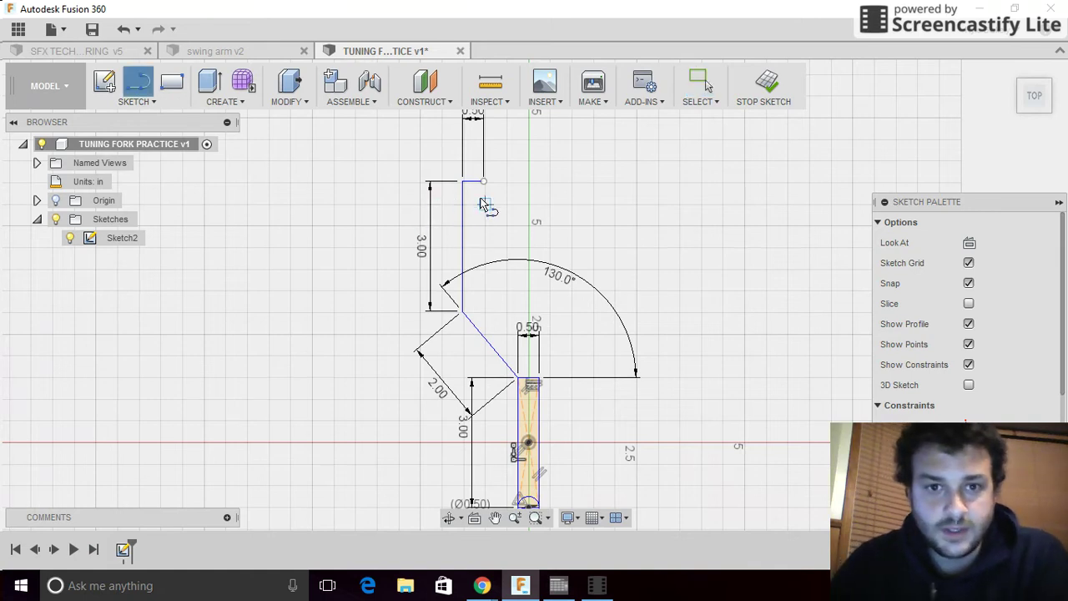
{"action": "left_click", "coordinate": [483, 182]}
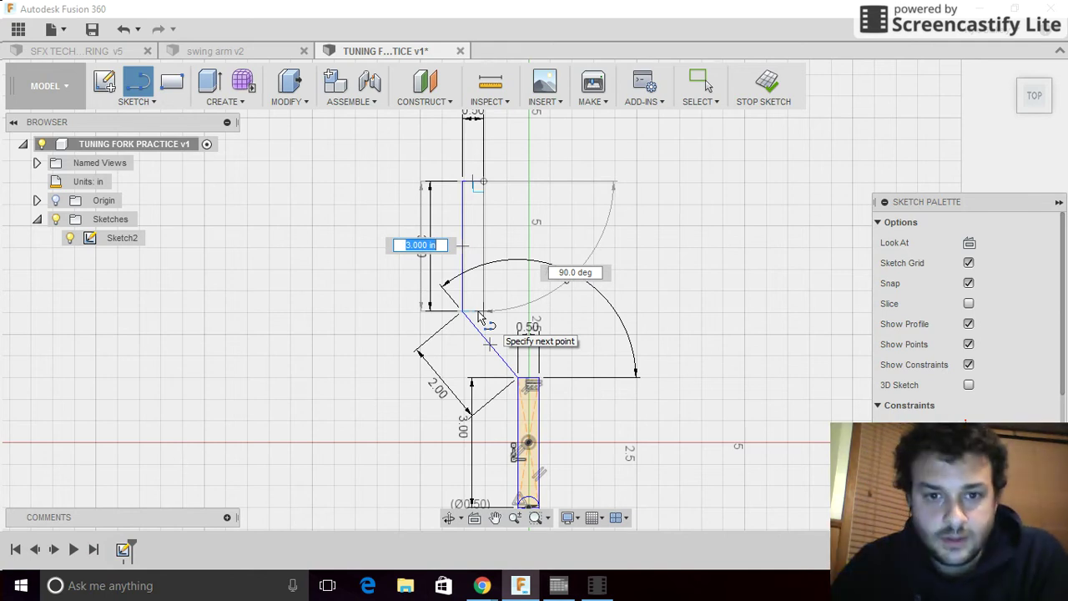
{"action": "left_click", "coordinate": [482, 311]}
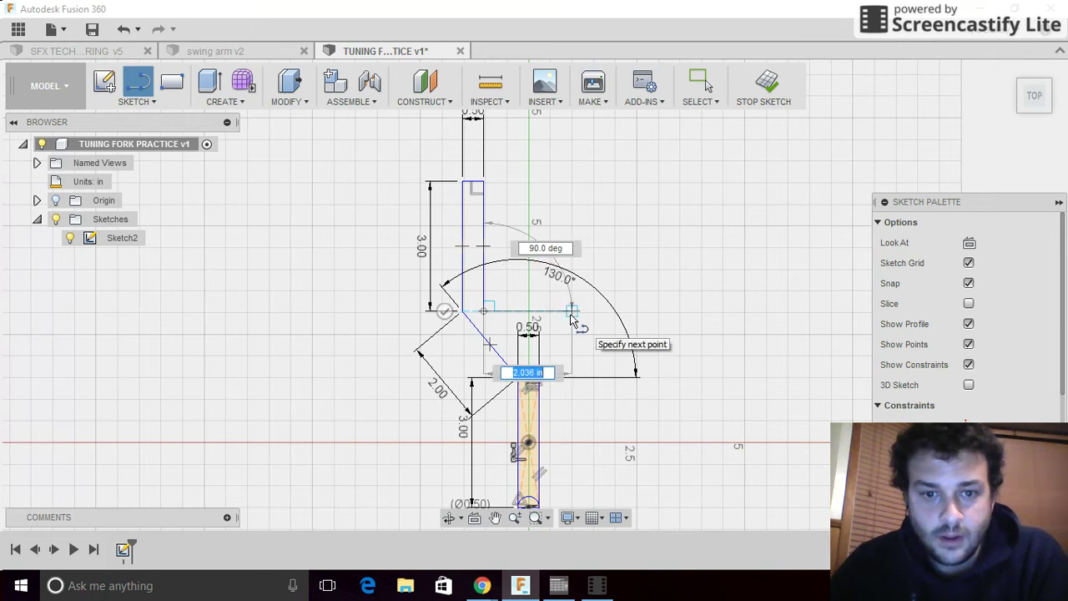
{"action": "key", "text": "Escape"}
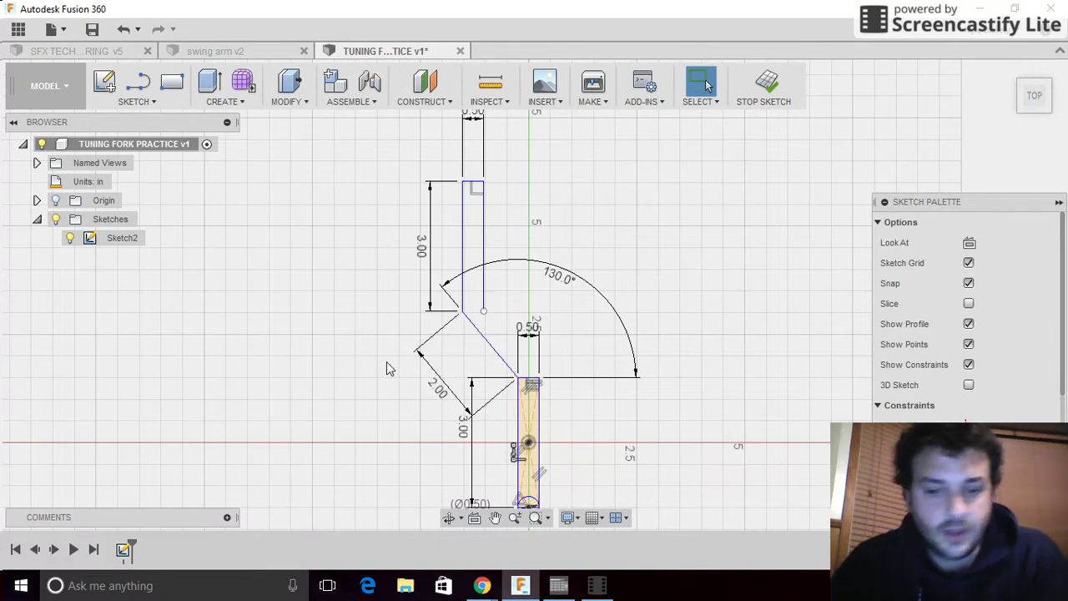
Draw a 2 in line rising up and right from the handle's top-right corner
{"action": "key", "text": "l"}
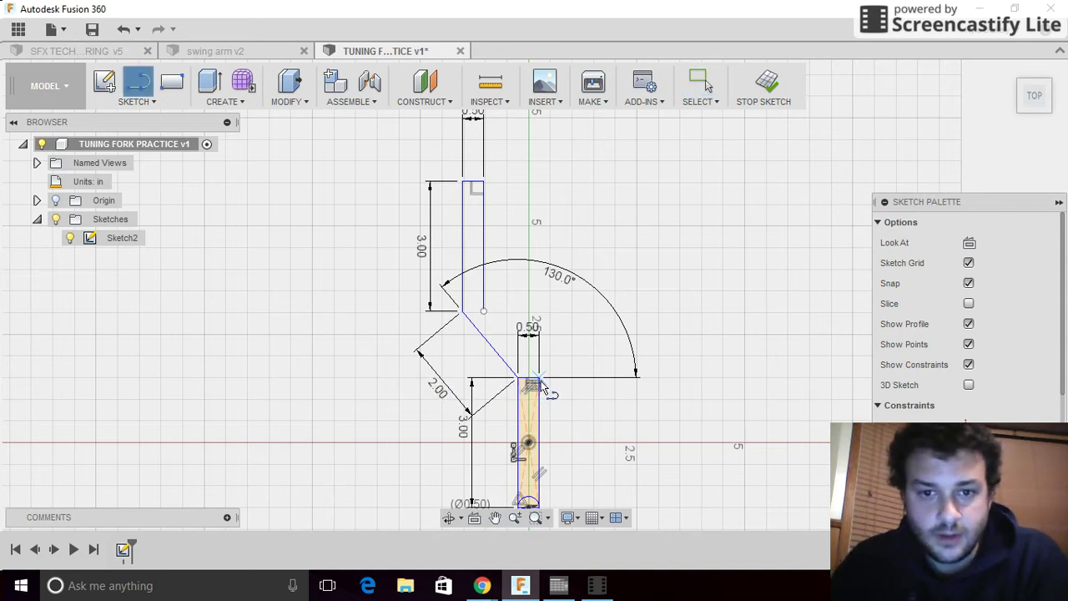
{"action": "left_click", "coordinate": [542, 382]}
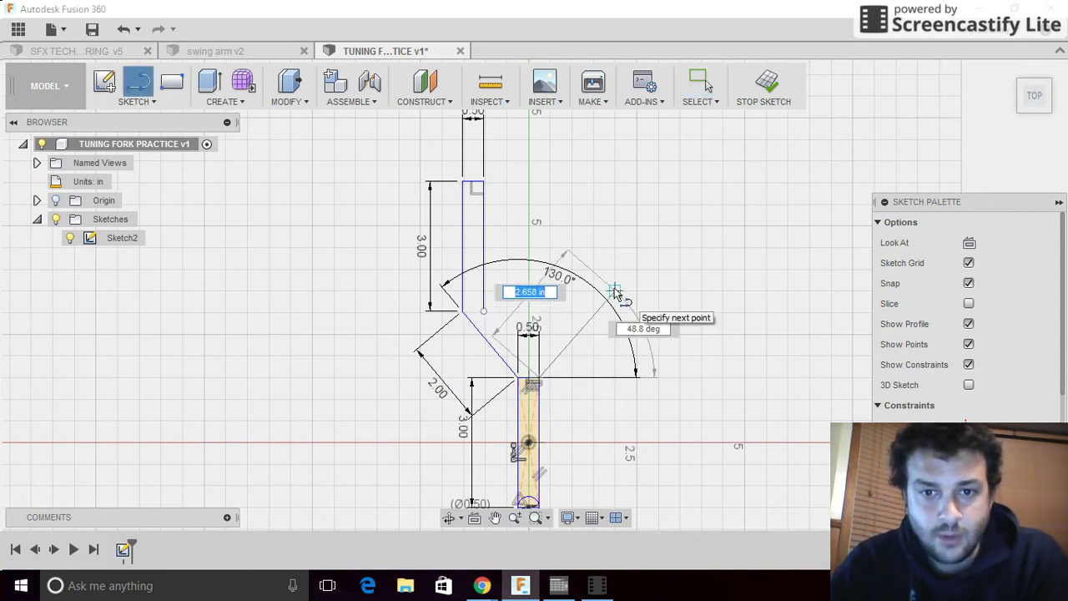
{"action": "type", "text": "2"}
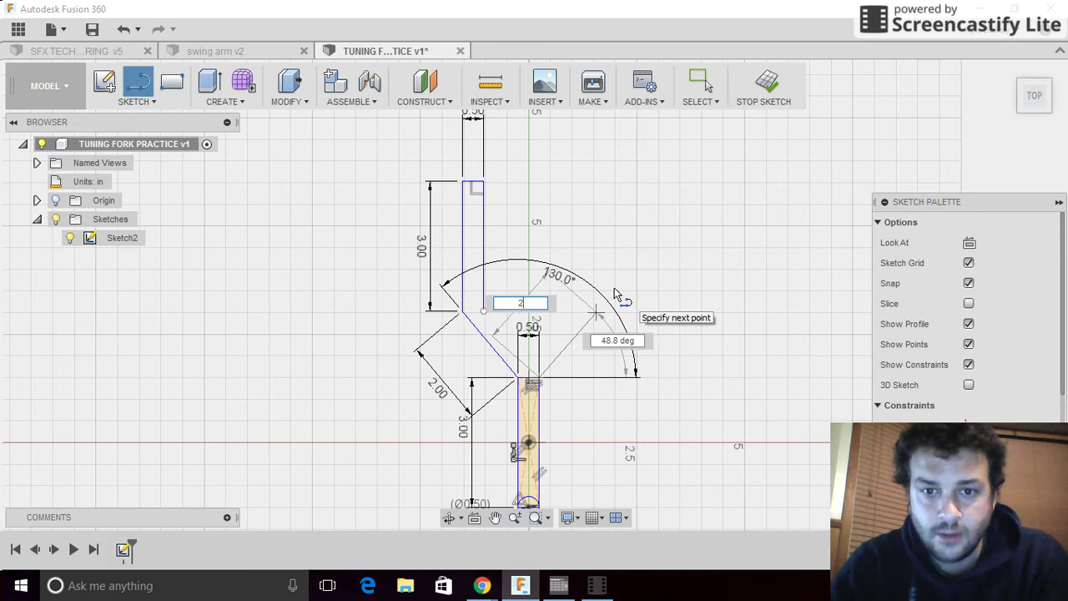
{"action": "key", "text": "BackSpace"}
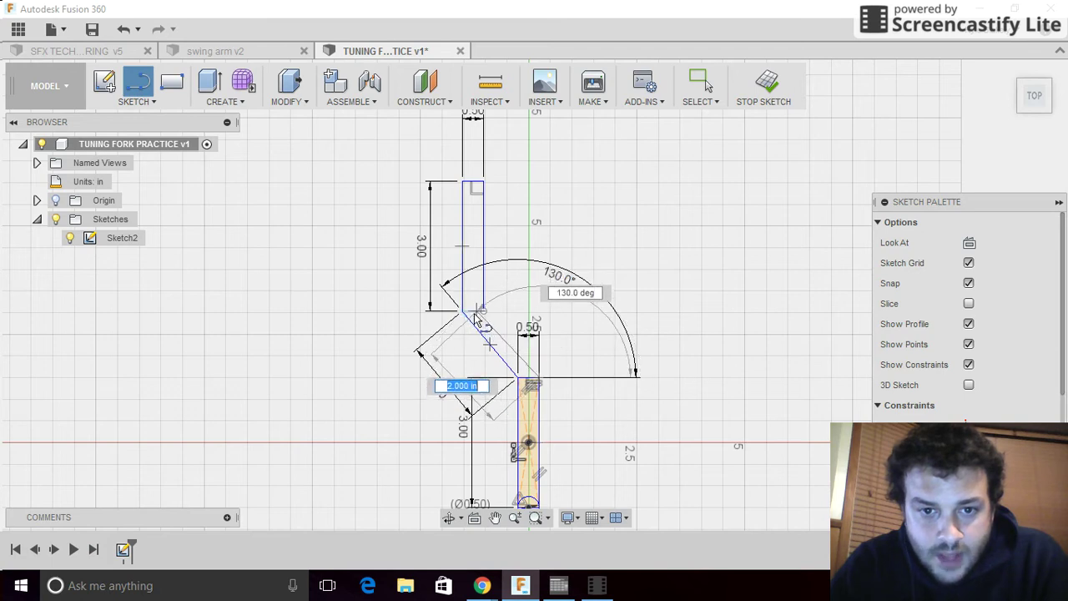
{"action": "type", "text": "2"}
{"action": "key", "text": "Return"}
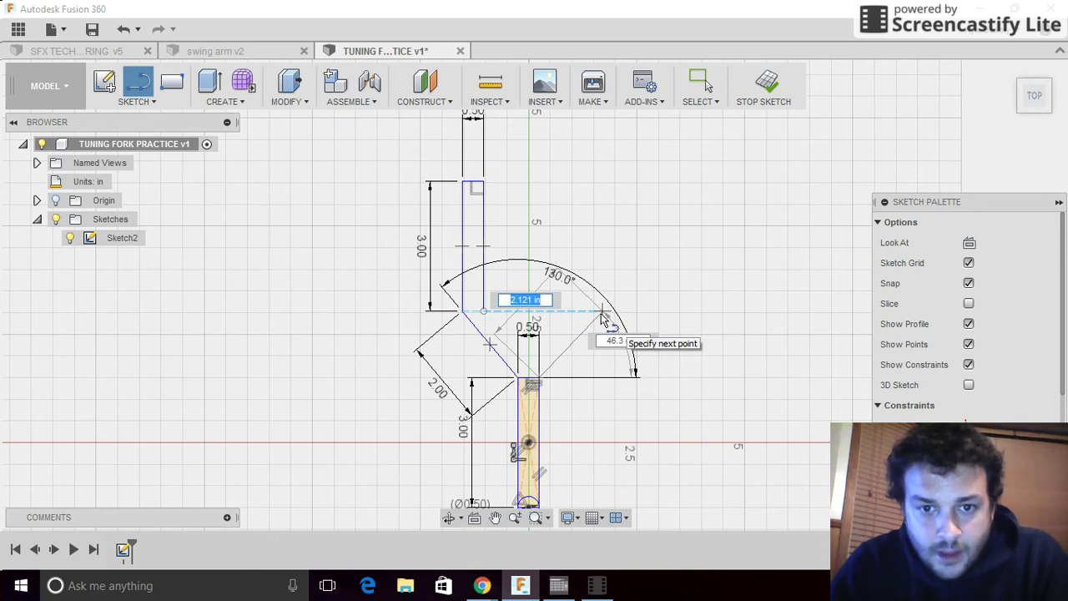
{"action": "type", "text": "2"}
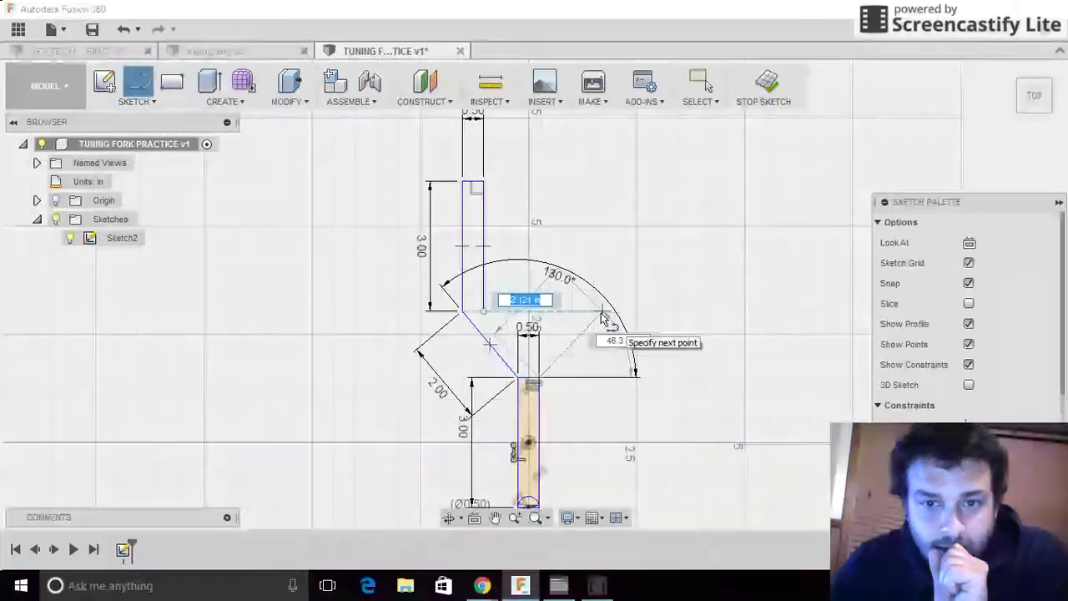
{"action": "key", "text": "BackSpace"}
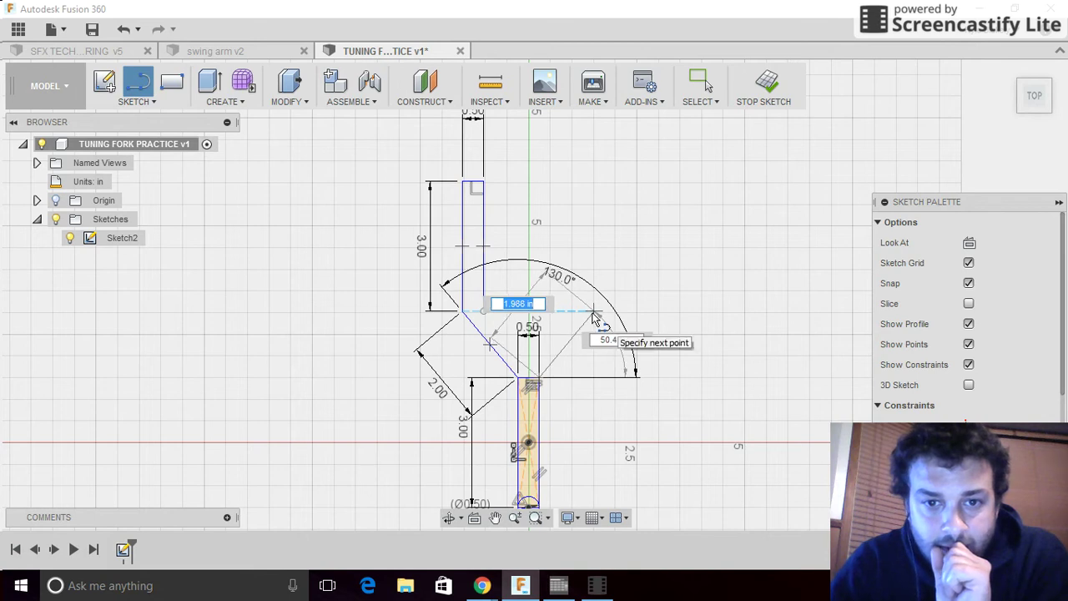
{"action": "type", "text": "2"}
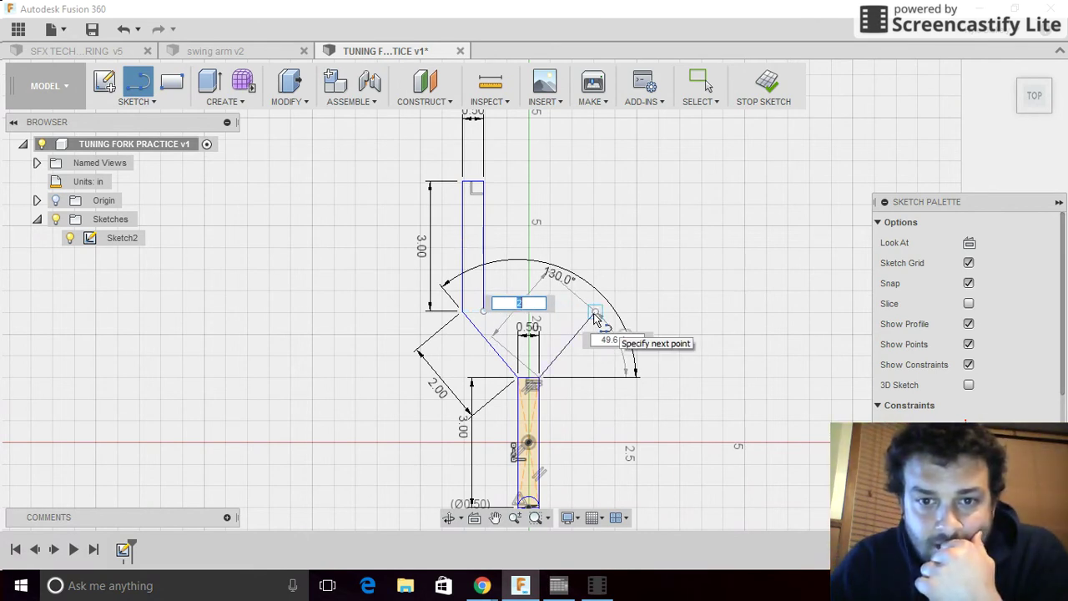
{"action": "key", "text": "Return"}
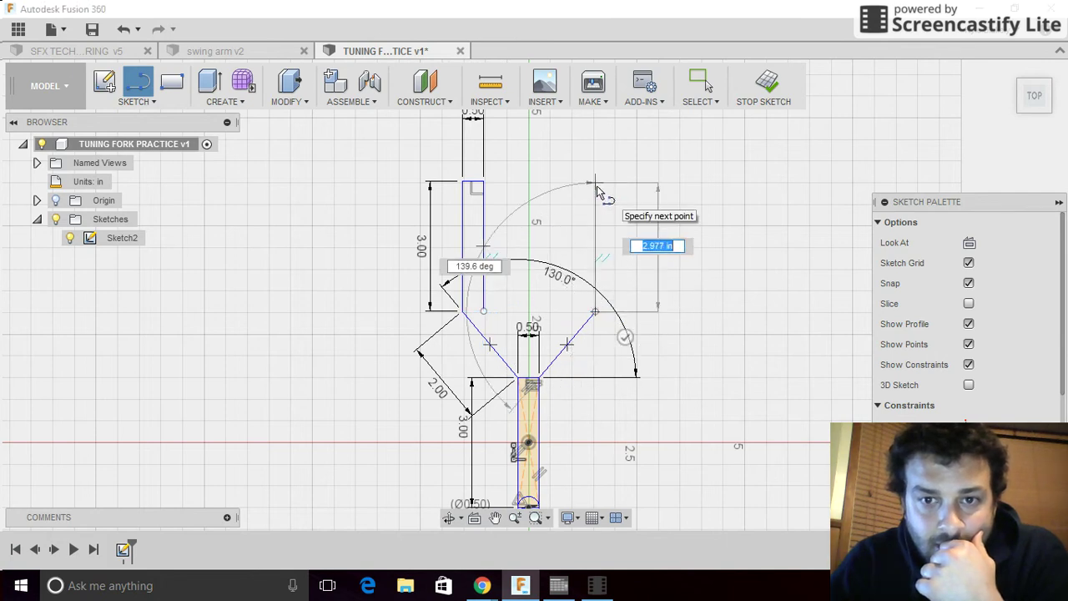
Fix the right tine's outer edge at 3 in and add its 0.5 in top edge
{"action": "type", "text": "3"}
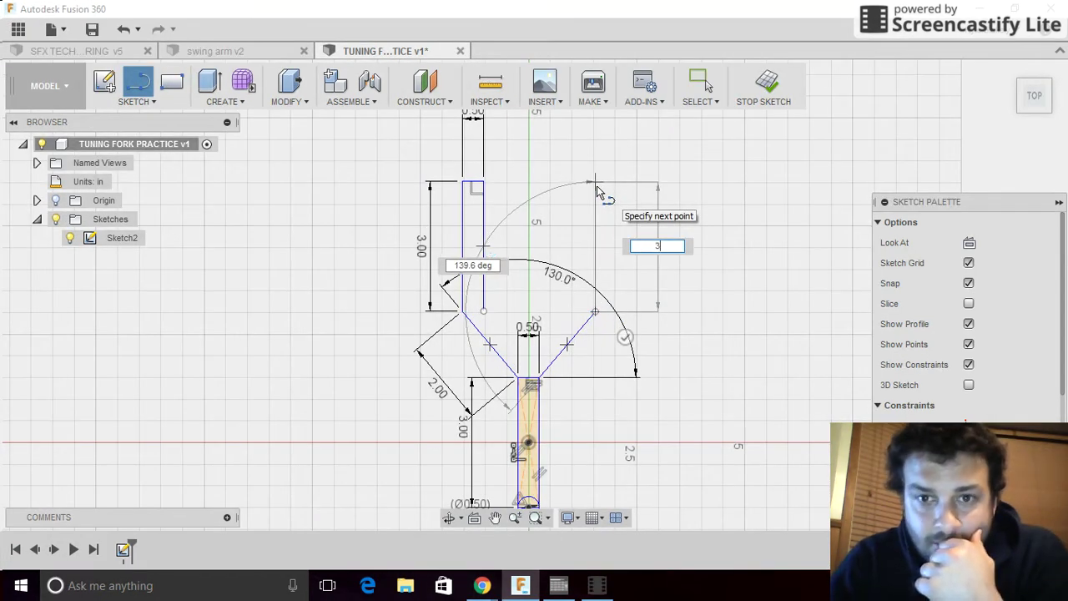
{"action": "key", "text": "Return"}
{"action": "key", "text": "Escape"}
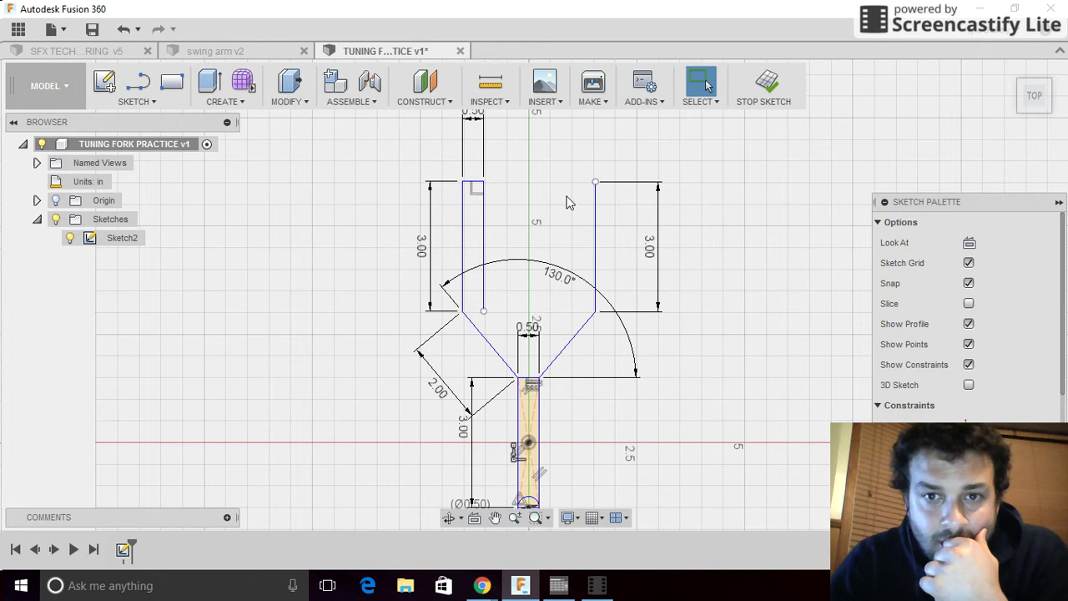
{"action": "key", "text": "l"}
{"action": "left_click", "coordinate": [595, 181]}
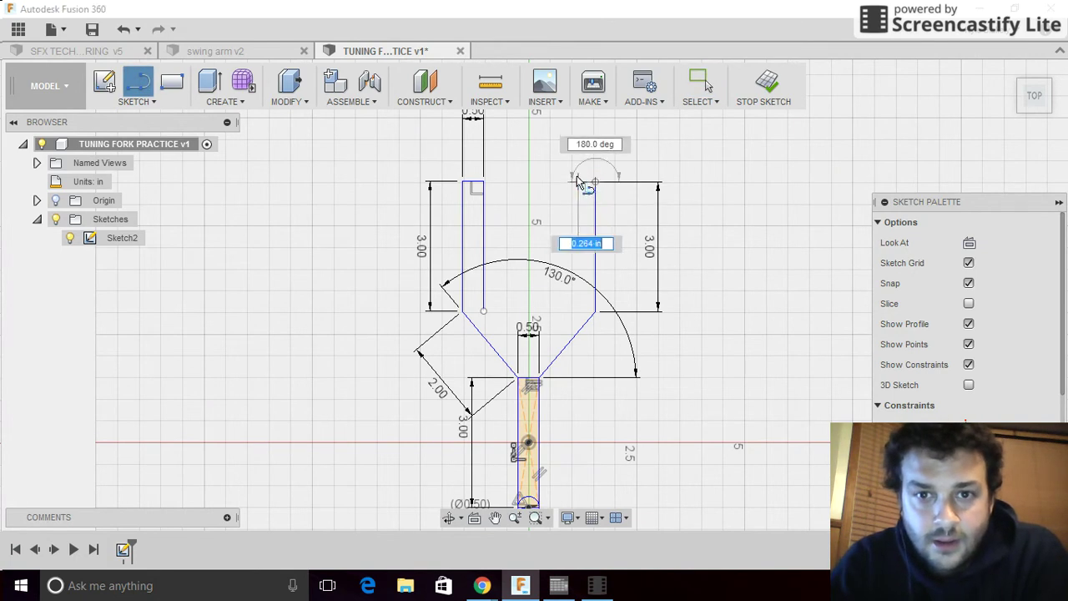
{"action": "type", "text": "0.5"}
{"action": "key", "text": "Return"}
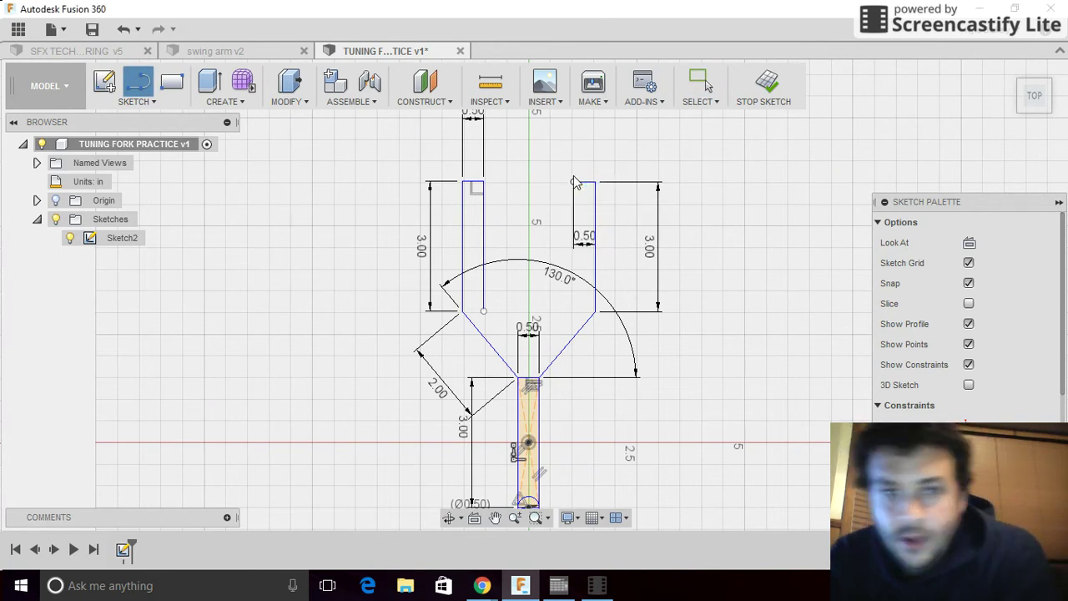
{"action": "key", "text": "Escape"}
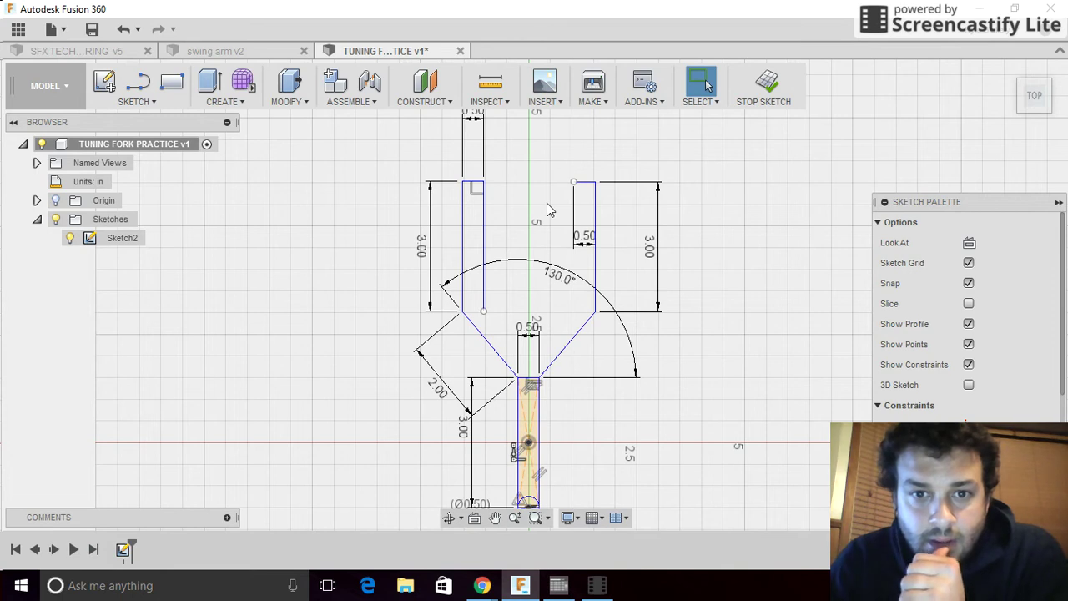
Draw the right tine's inner edge from its top down to its base
{"action": "key", "text": "l"}
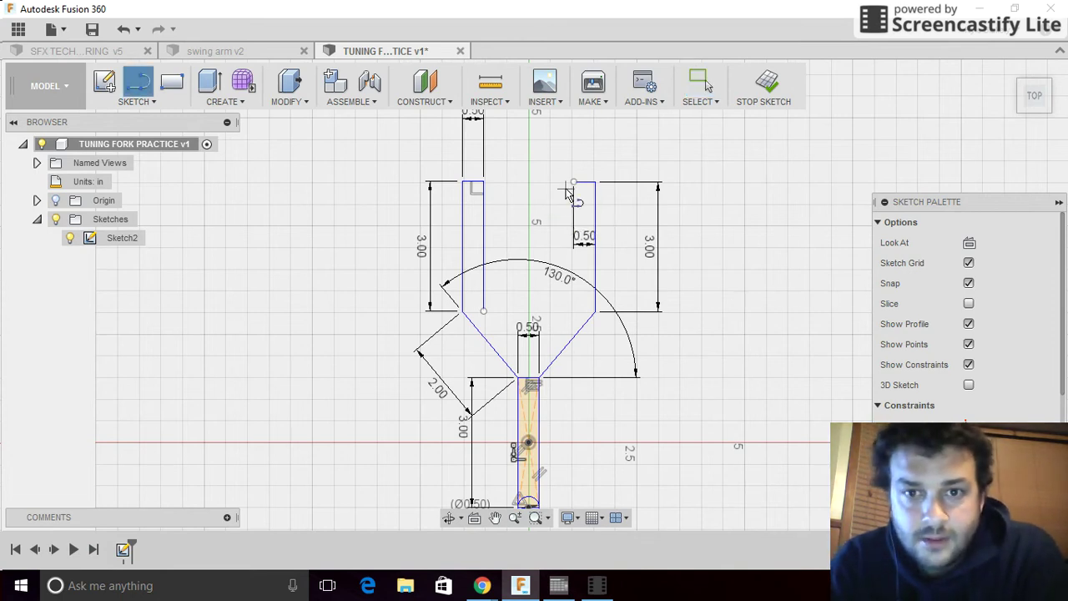
{"action": "left_click", "coordinate": [574, 182]}
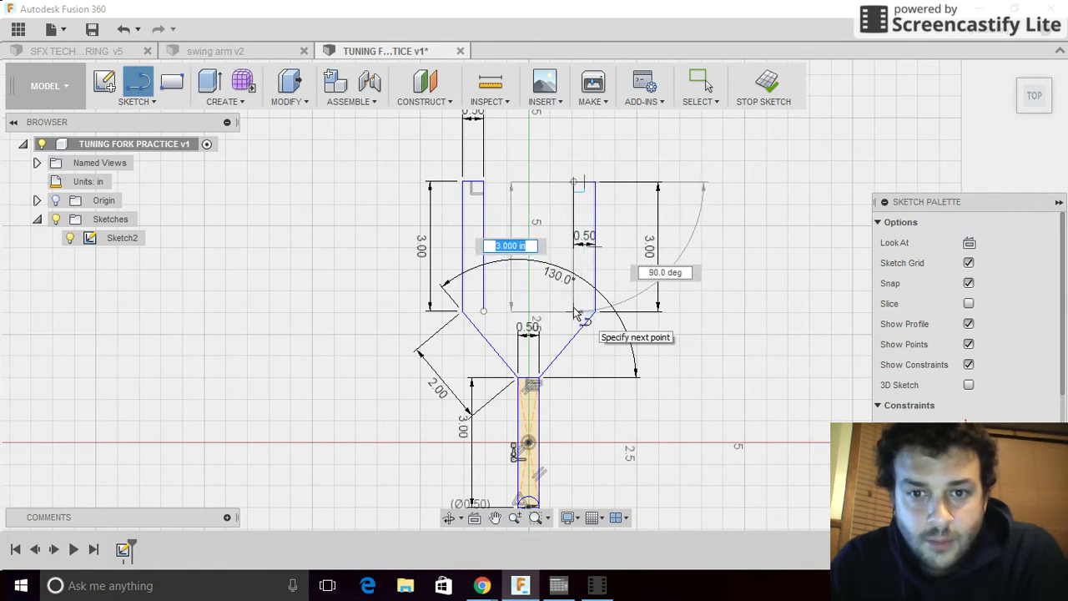
{"action": "left_click", "coordinate": [574, 311]}
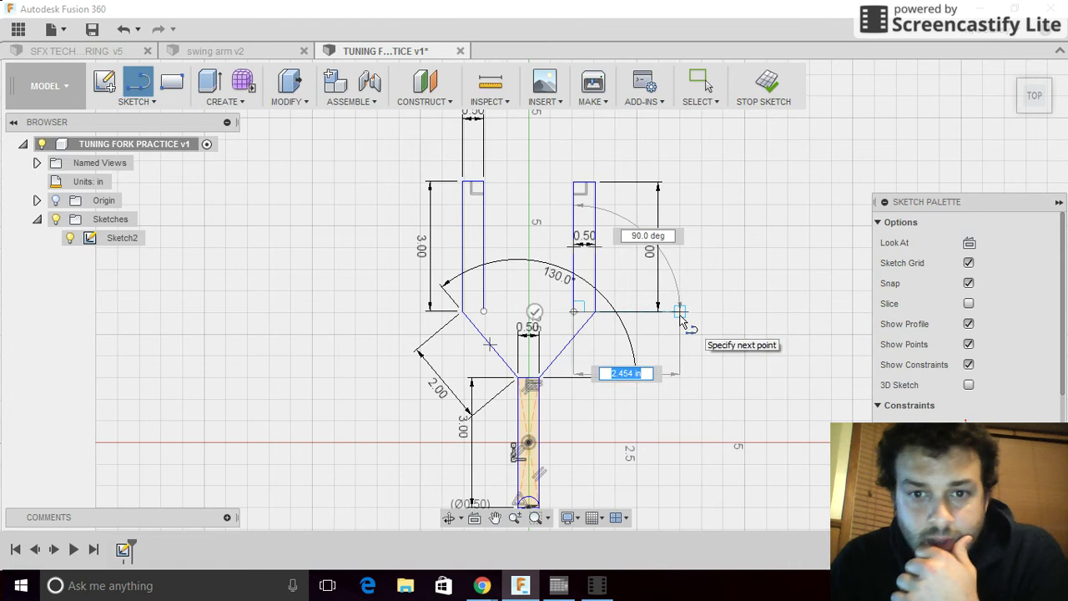
{"action": "key", "text": "Escape"}
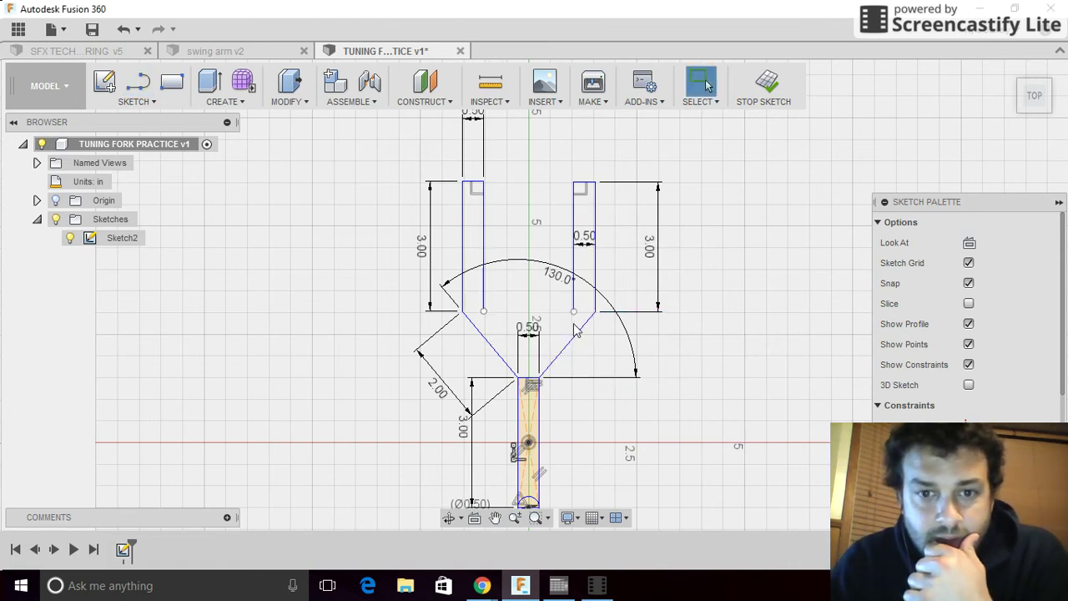
Draw an arc from the left tine's inner base to the right tine's inner base
{"action": "left_click", "coordinate": [155, 101]}
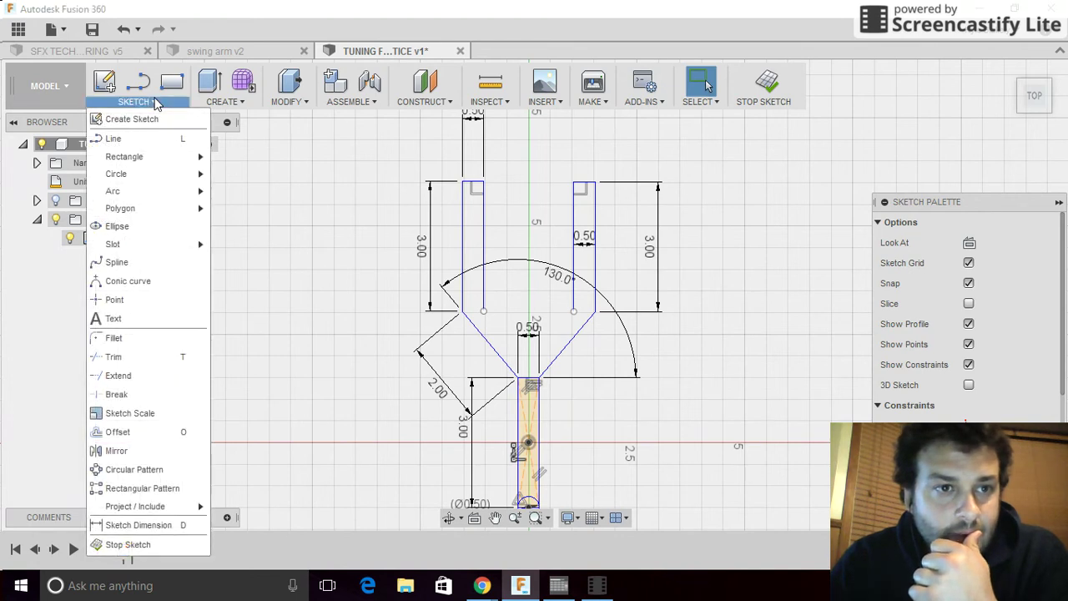
{"action": "mouse_move", "coordinate": [158, 195]}
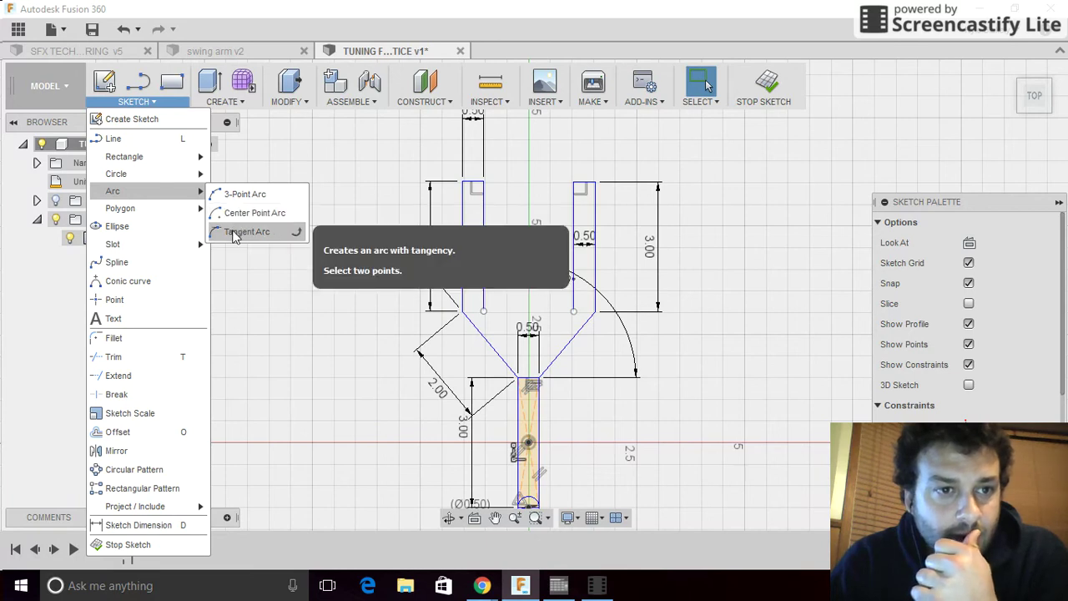
{"action": "left_click", "coordinate": [242, 194]}
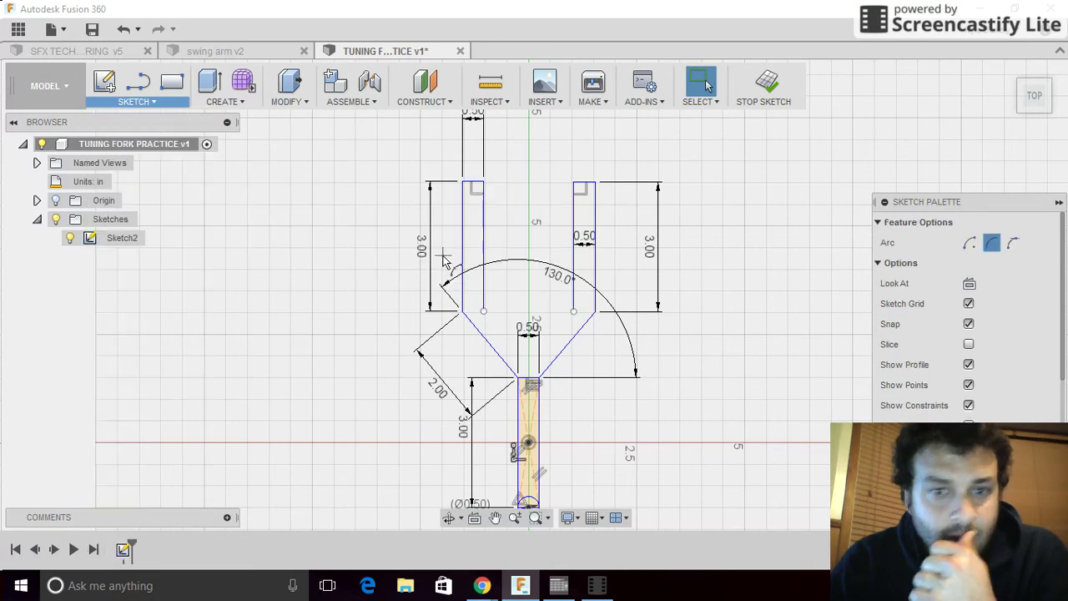
{"action": "left_click", "coordinate": [482, 312]}
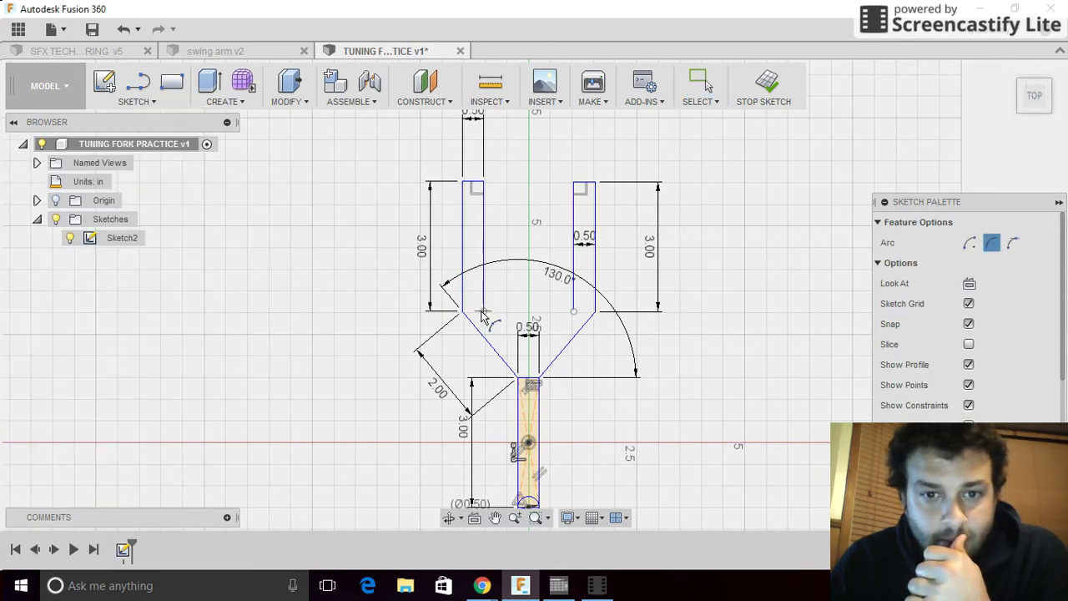
{"action": "left_click", "coordinate": [574, 313]}
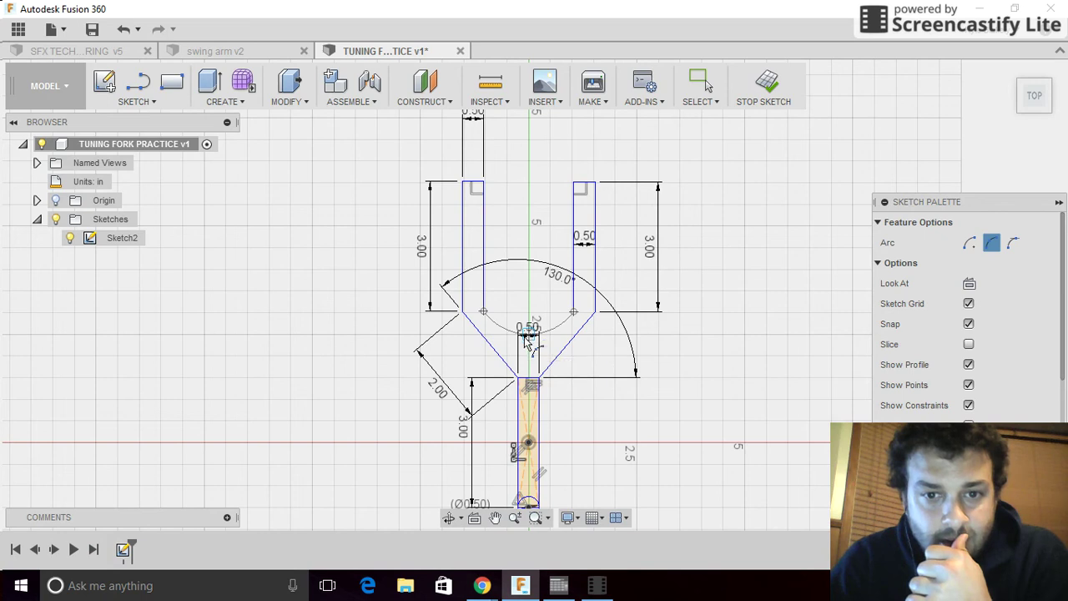
{"action": "left_click", "coordinate": [525, 351]}
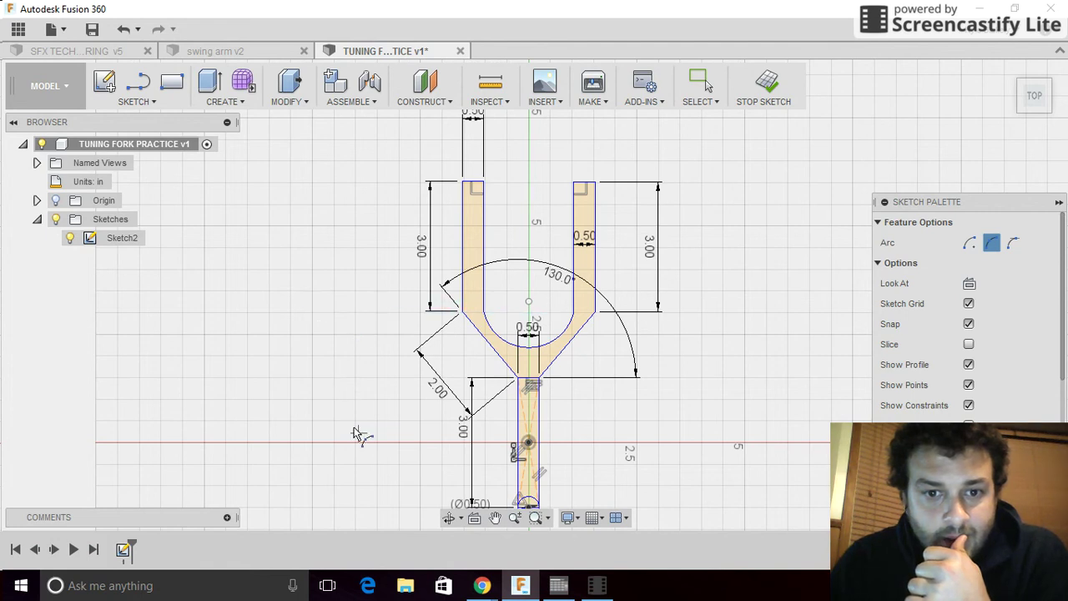
Bring up the Sketching Basics tutorial and advance to slide 7 of 8, the self-check
{"action": "mouse_move", "coordinate": [509, 591]}
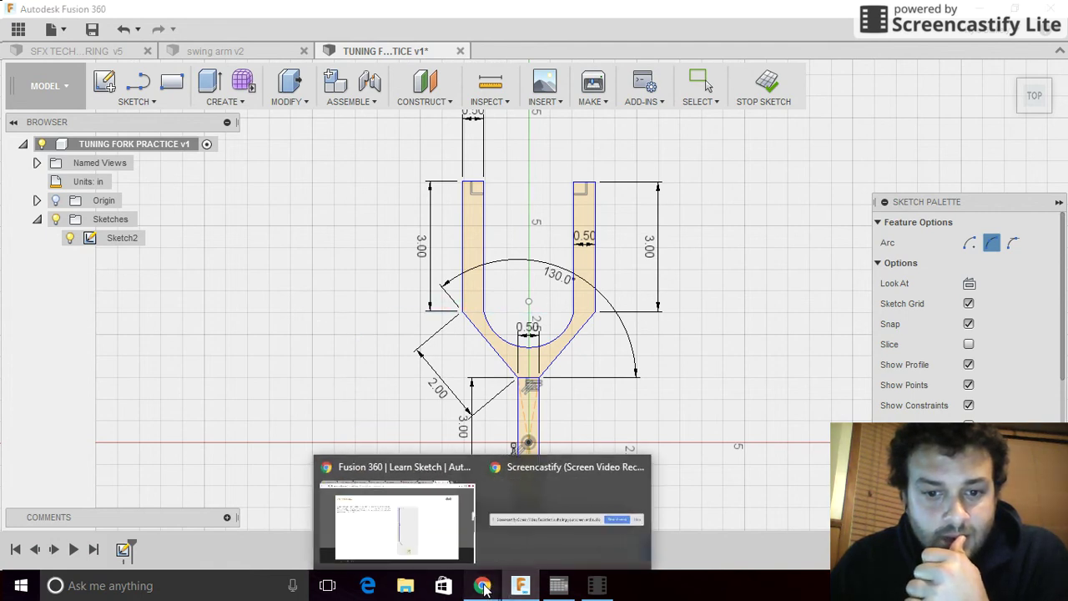
{"action": "left_click", "coordinate": [385, 509]}
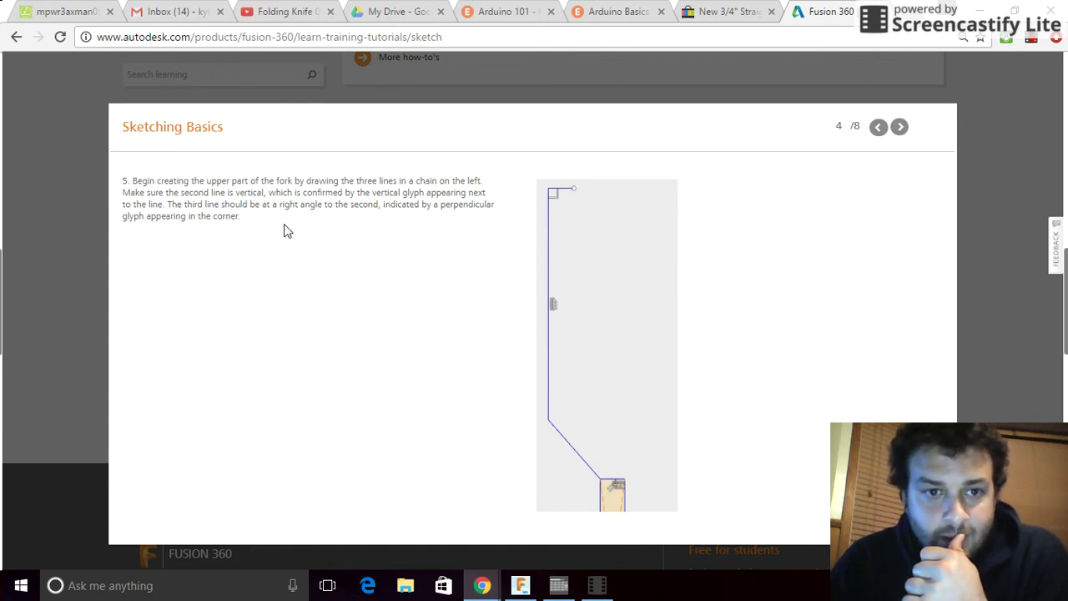
{"action": "left_click", "coordinate": [900, 130]}
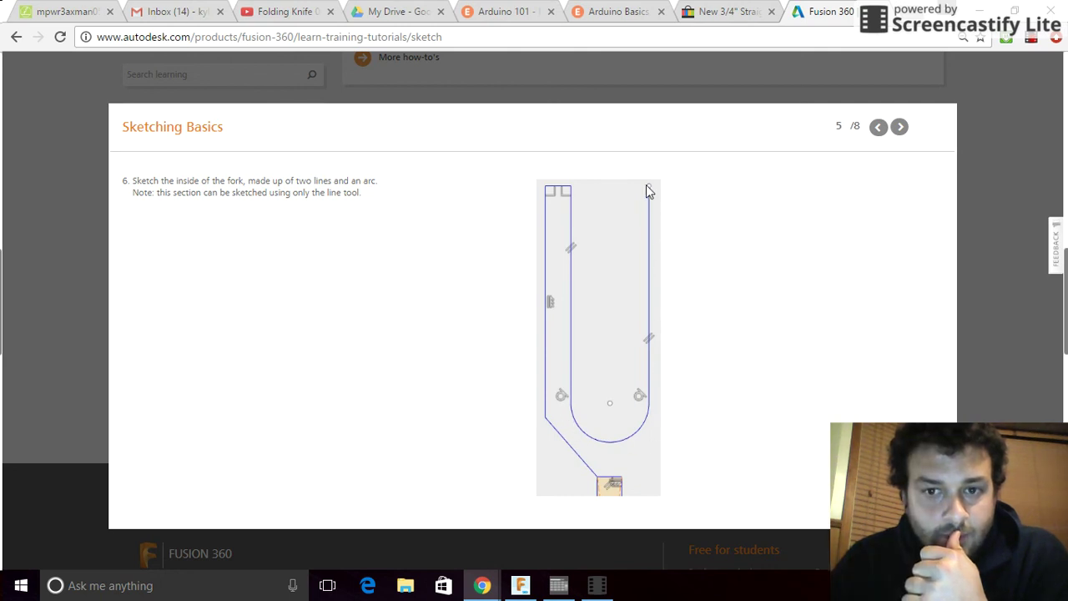
{"action": "left_click", "coordinate": [900, 127]}
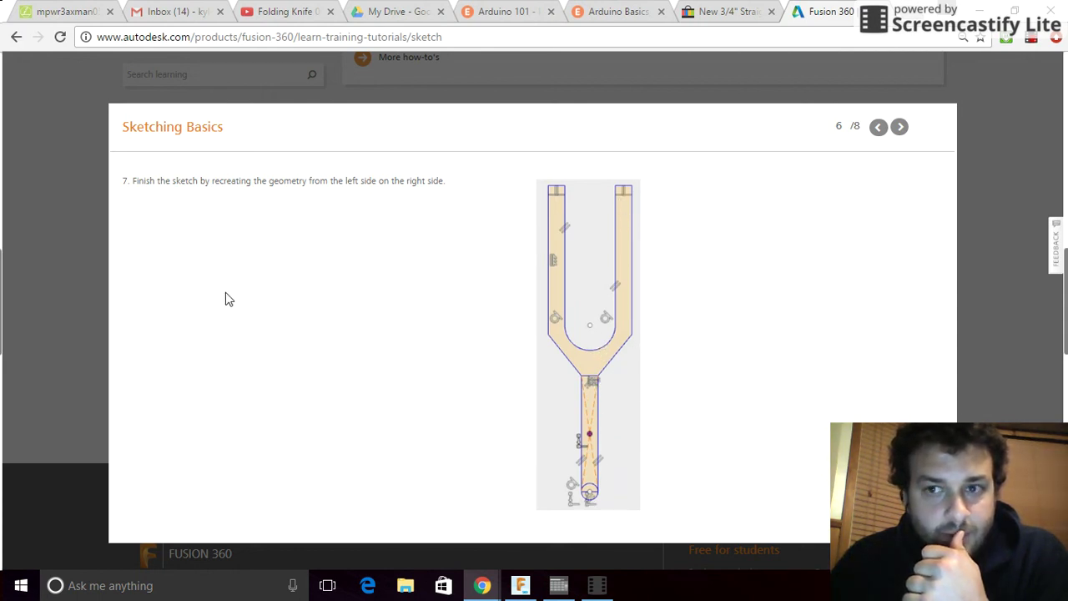
{"action": "left_click", "coordinate": [898, 127]}
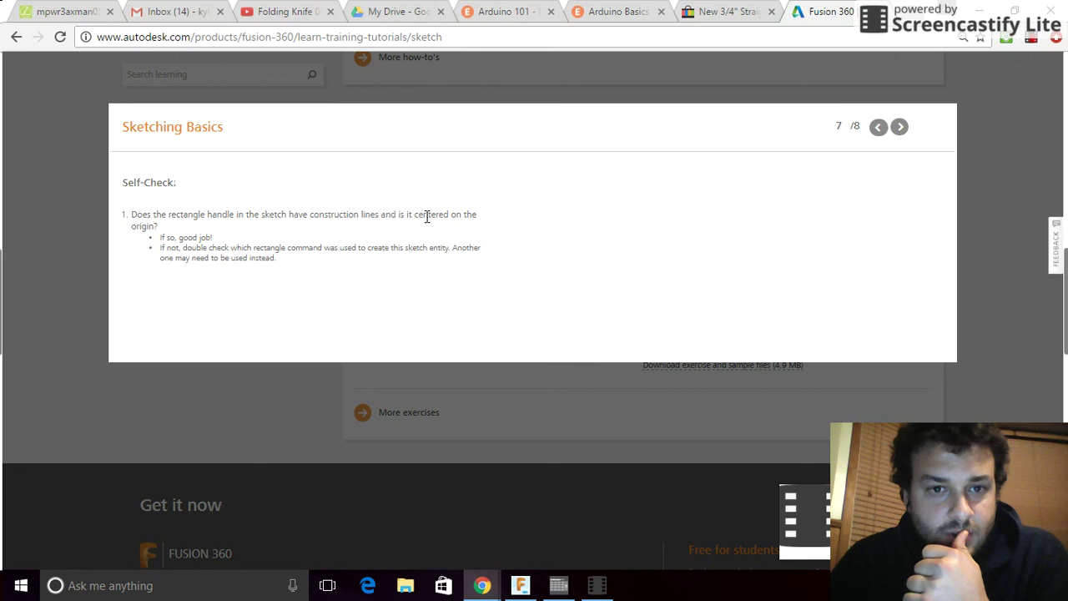
Return to Fusion 360 and zoom out to show the whole closed tuning fork sketch
{"action": "left_click", "coordinate": [520, 585]}
{"action": "scroll", "coordinate": [538, 445], "scroll_direction": "up", "scroll_amount": 8}
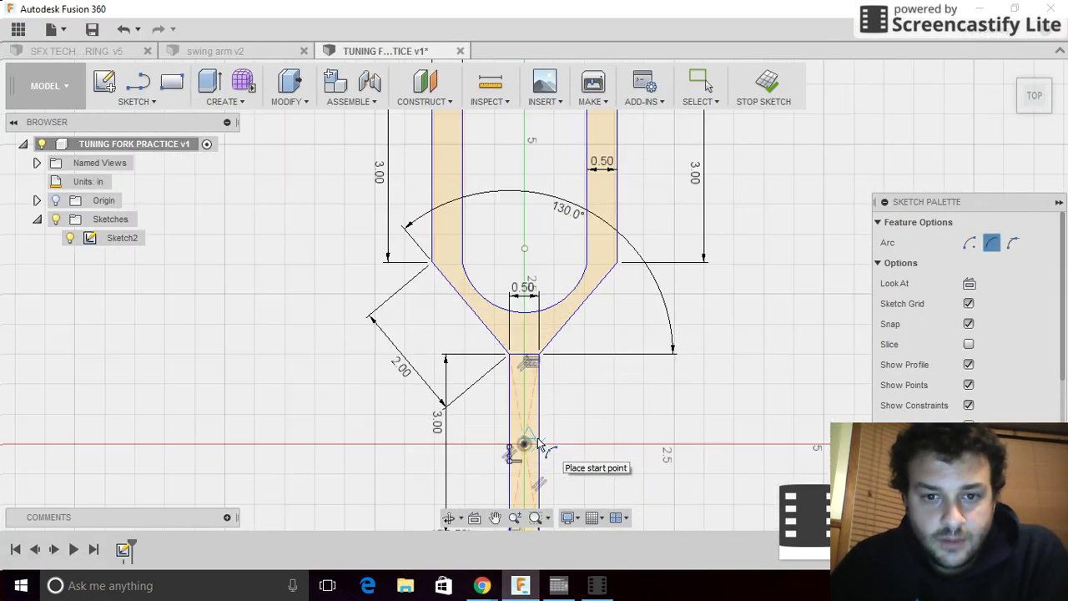
{"action": "left_click", "coordinate": [488, 457]}
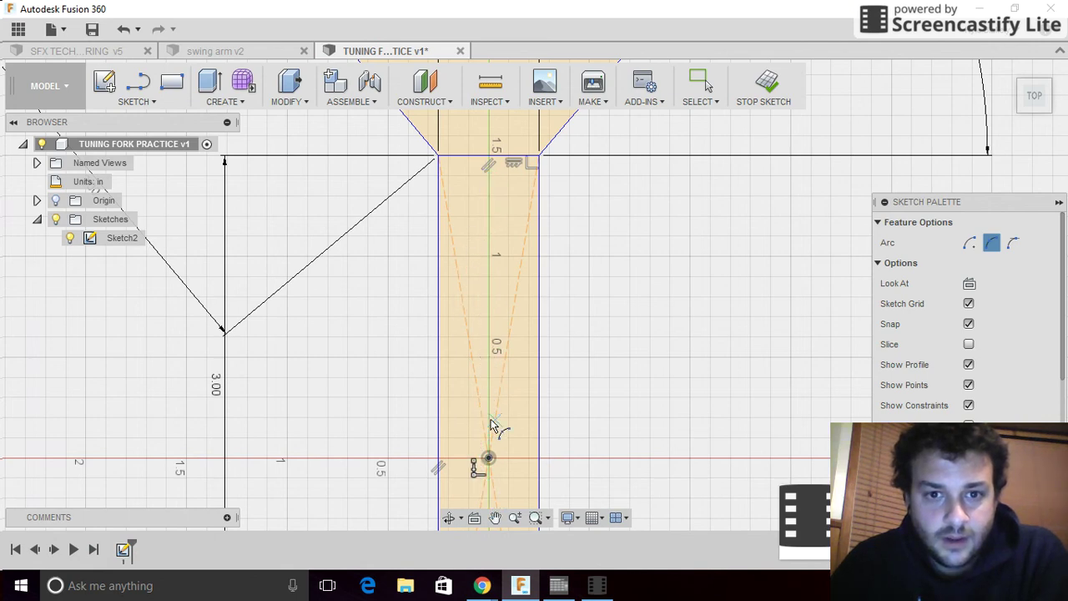
{"action": "left_click", "coordinate": [489, 454]}
{"action": "scroll", "coordinate": [731, 352], "scroll_direction": "down", "scroll_amount": 6}
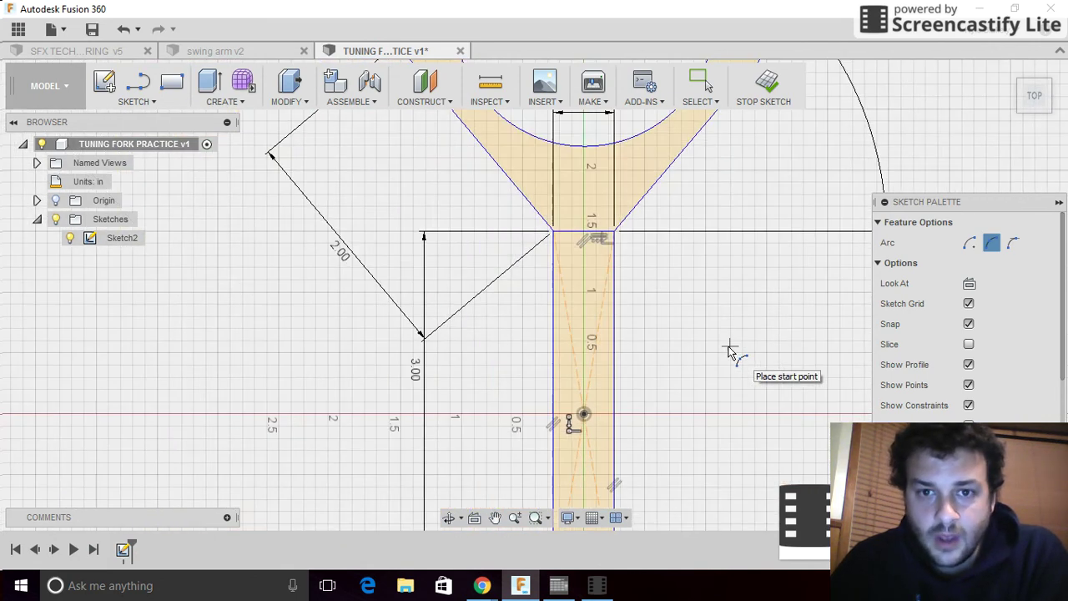
{"action": "scroll", "coordinate": [731, 352], "scroll_direction": "down", "scroll_amount": 2}
{"action": "scroll", "coordinate": [434, 367], "scroll_direction": "down", "scroll_amount": 3}
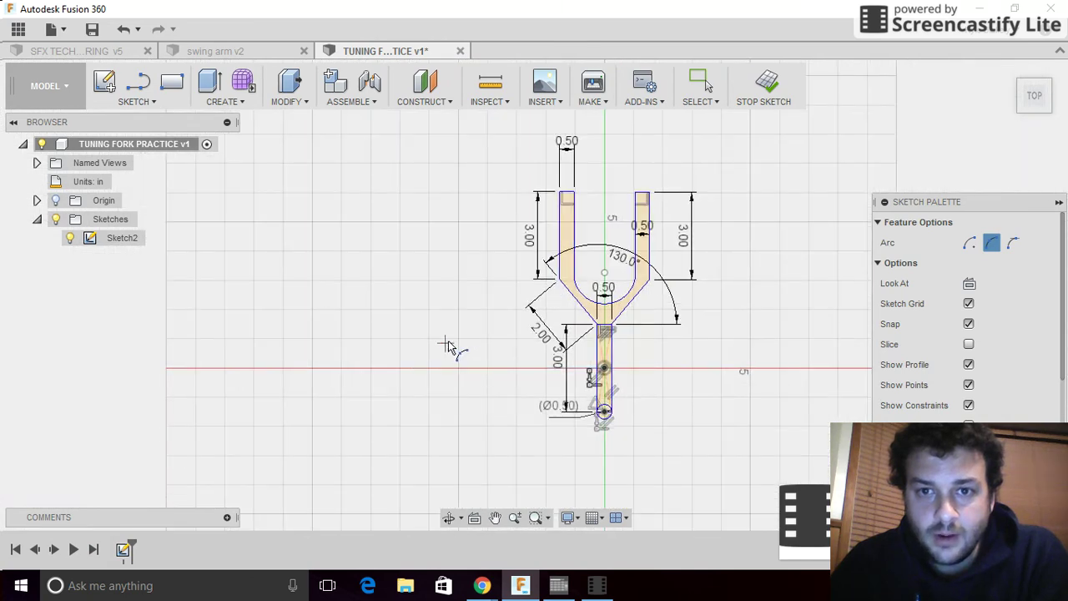
{"action": "scroll", "coordinate": [467, 317], "scroll_direction": "down", "scroll_amount": 2}
{"action": "scroll", "coordinate": [607, 282], "scroll_direction": "up", "scroll_amount": 4}
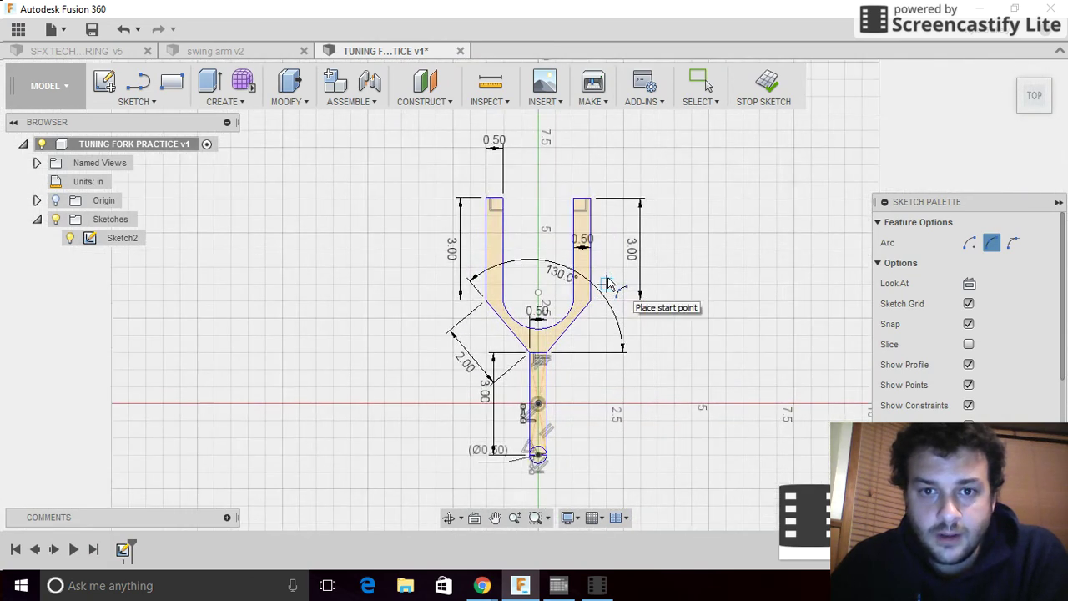